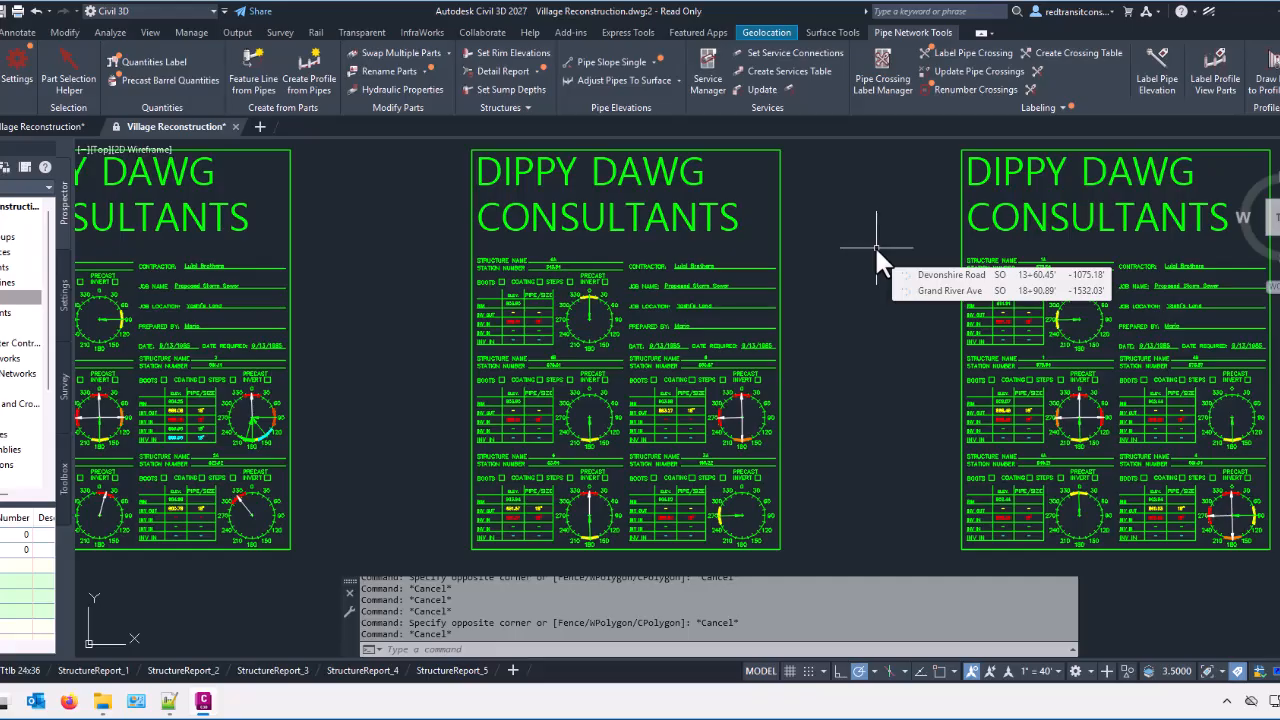
# Step: Examine the detail block for structure 6 in the generated structure report forms, including its elevation table and pipe angle dial
pyautogui.scroll(3, 675, 412)
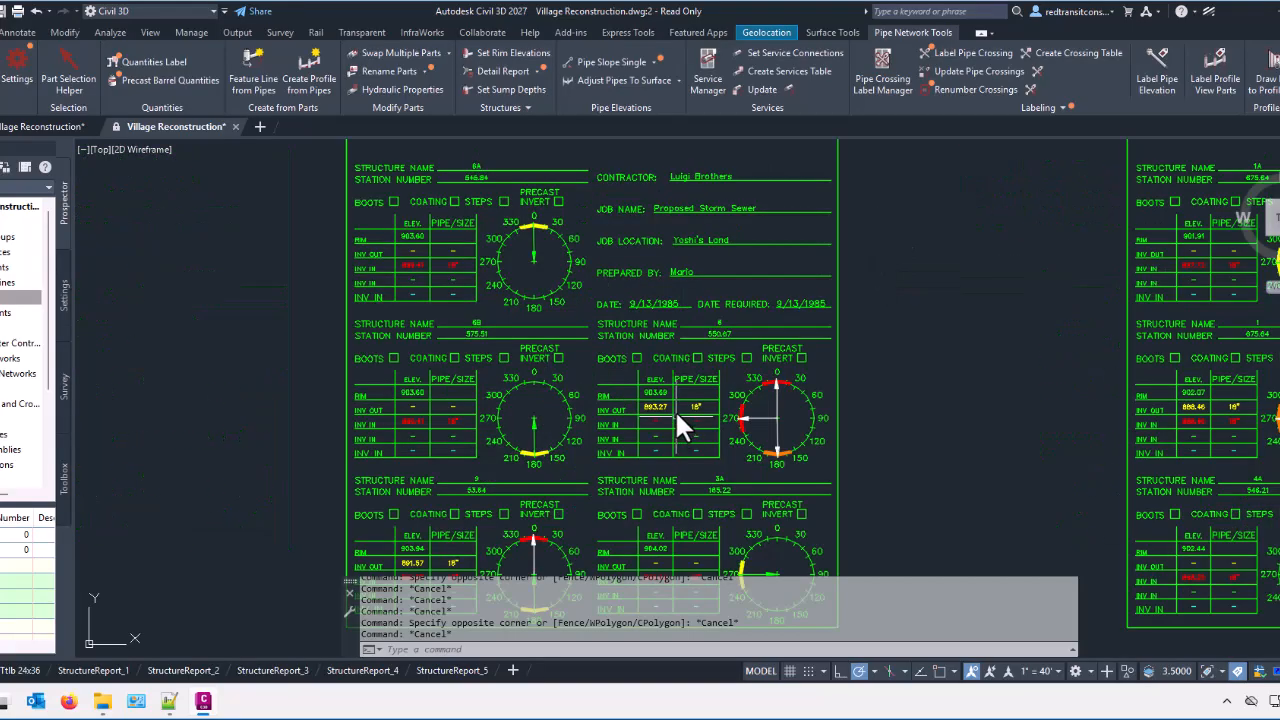
pyautogui.click(672, 397)
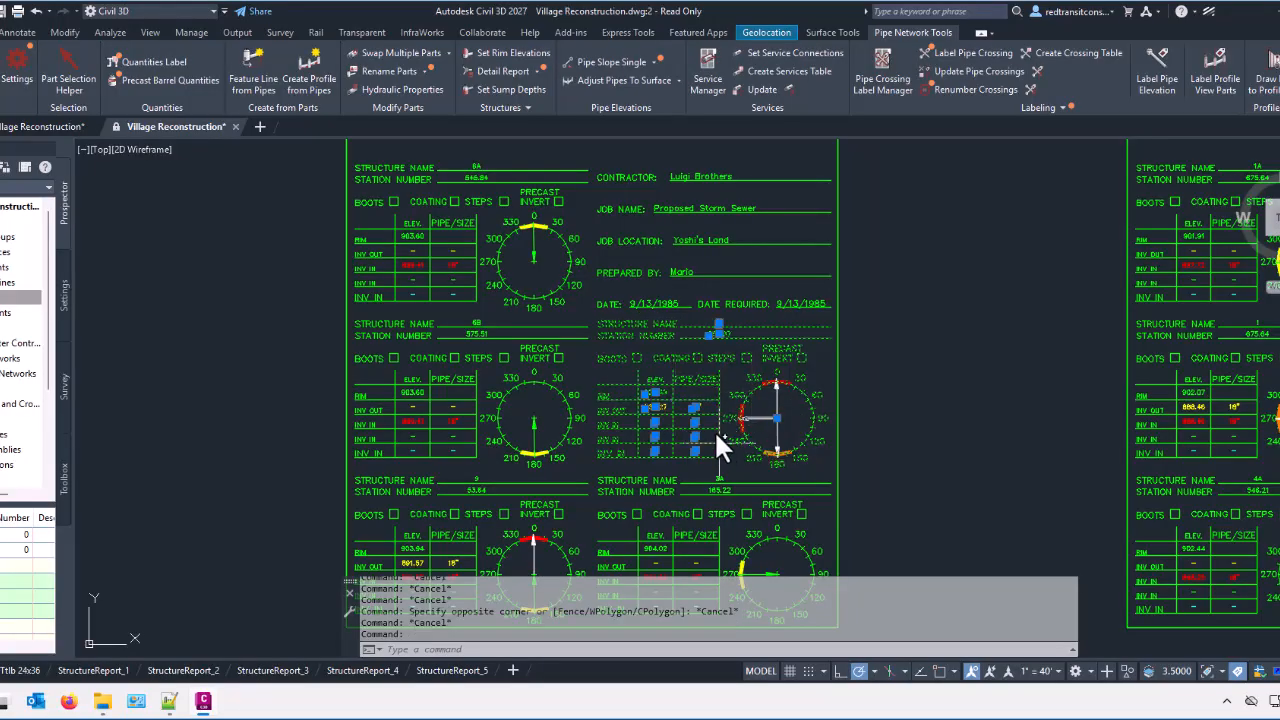
pyautogui.press('Escape')
pyautogui.moveTo(640, 450); pyautogui.dragTo(565, 441, button='middle')
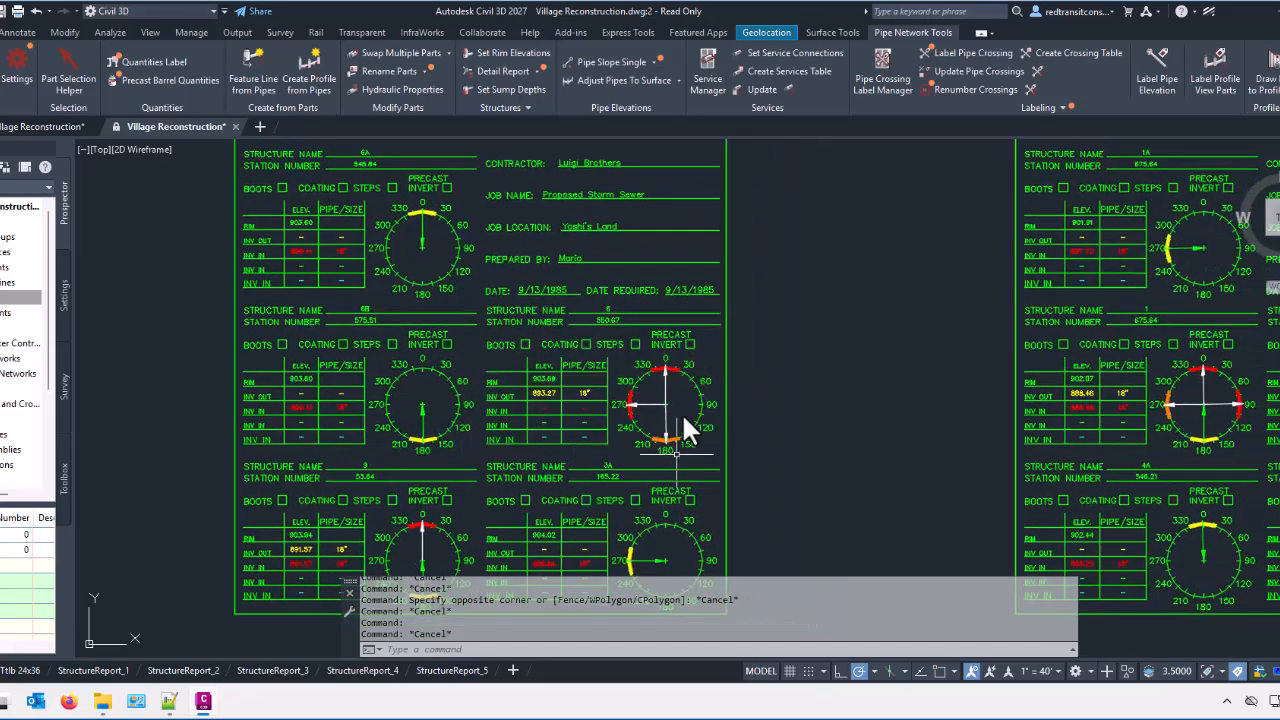
pyautogui.scroll(2, 545, 415)
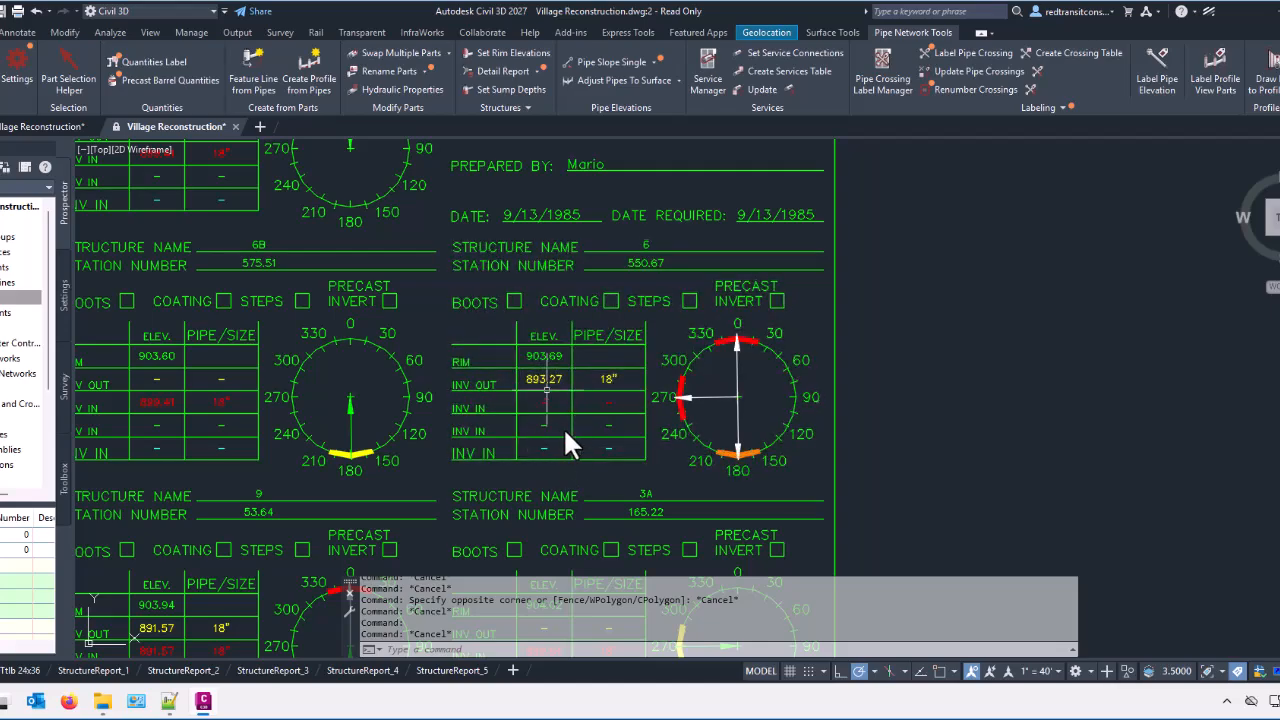
pyautogui.click(489, 340)
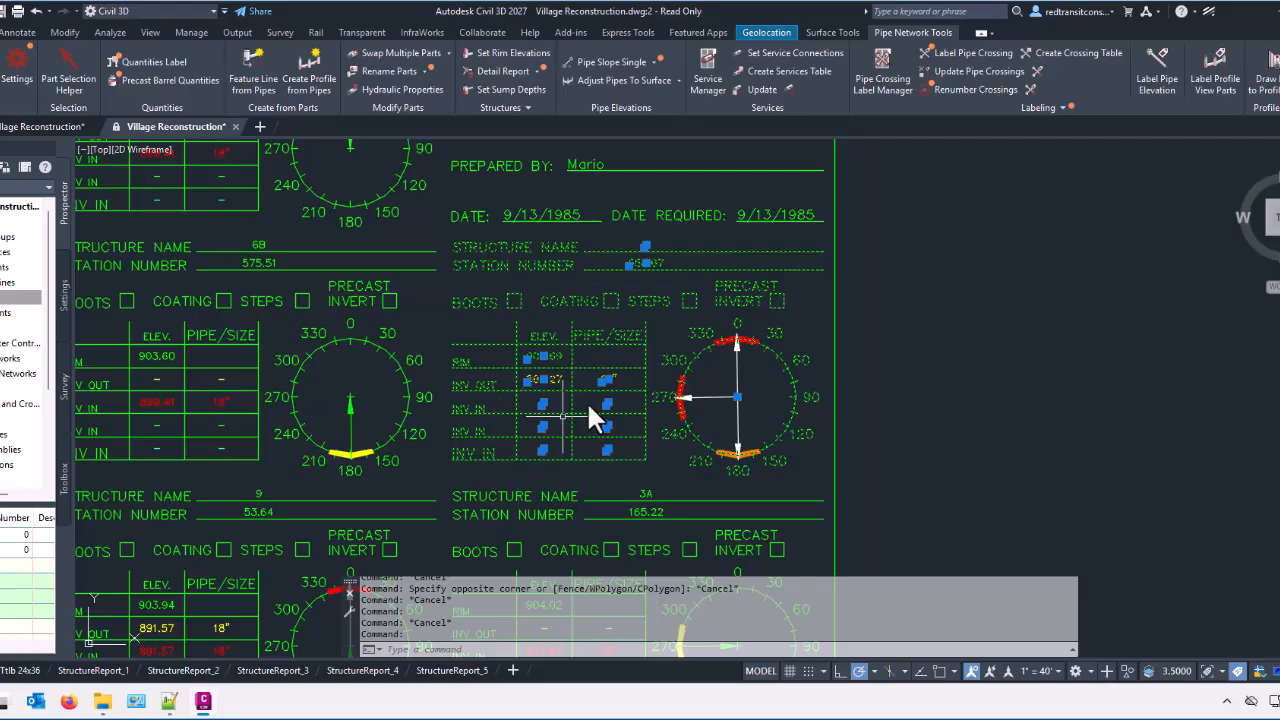
pyautogui.press('Escape')
pyautogui.scroll(-3, 592, 373)
pyautogui.moveTo(598, 377); pyautogui.dragTo(503, 415, button='middle')
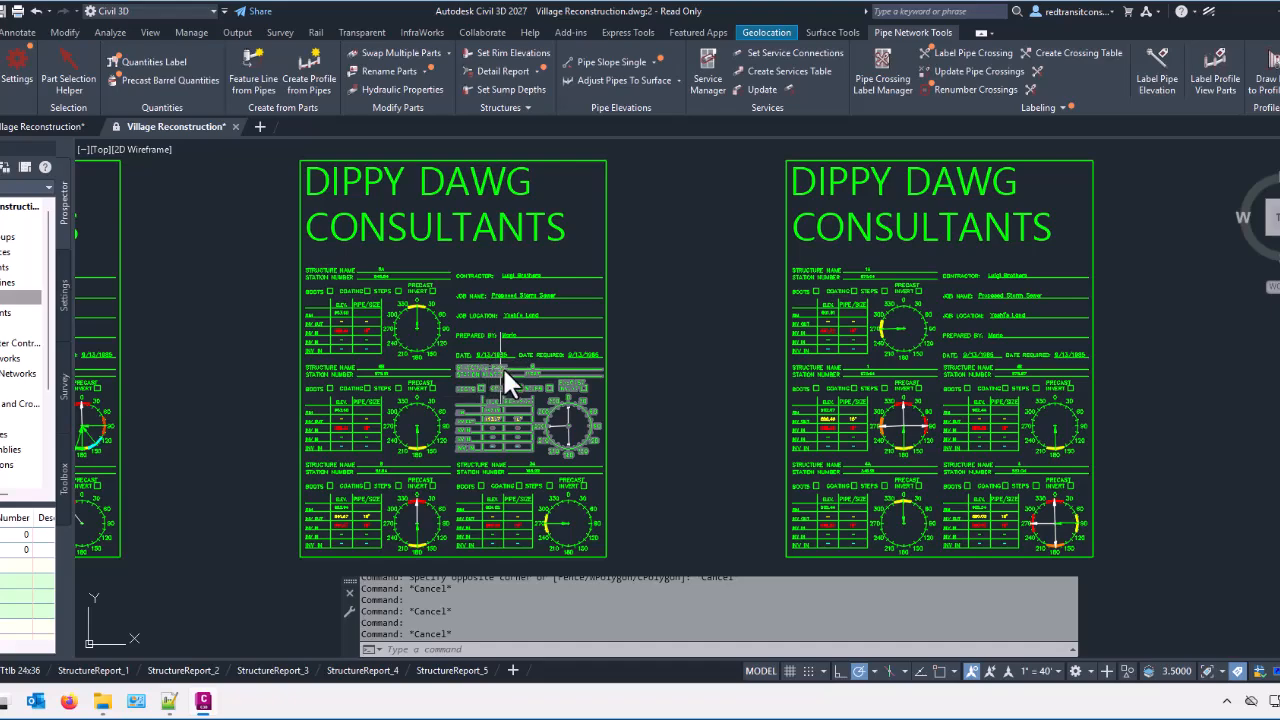
pyautogui.moveTo(505, 369); pyautogui.dragTo(534, 402, button='middle')
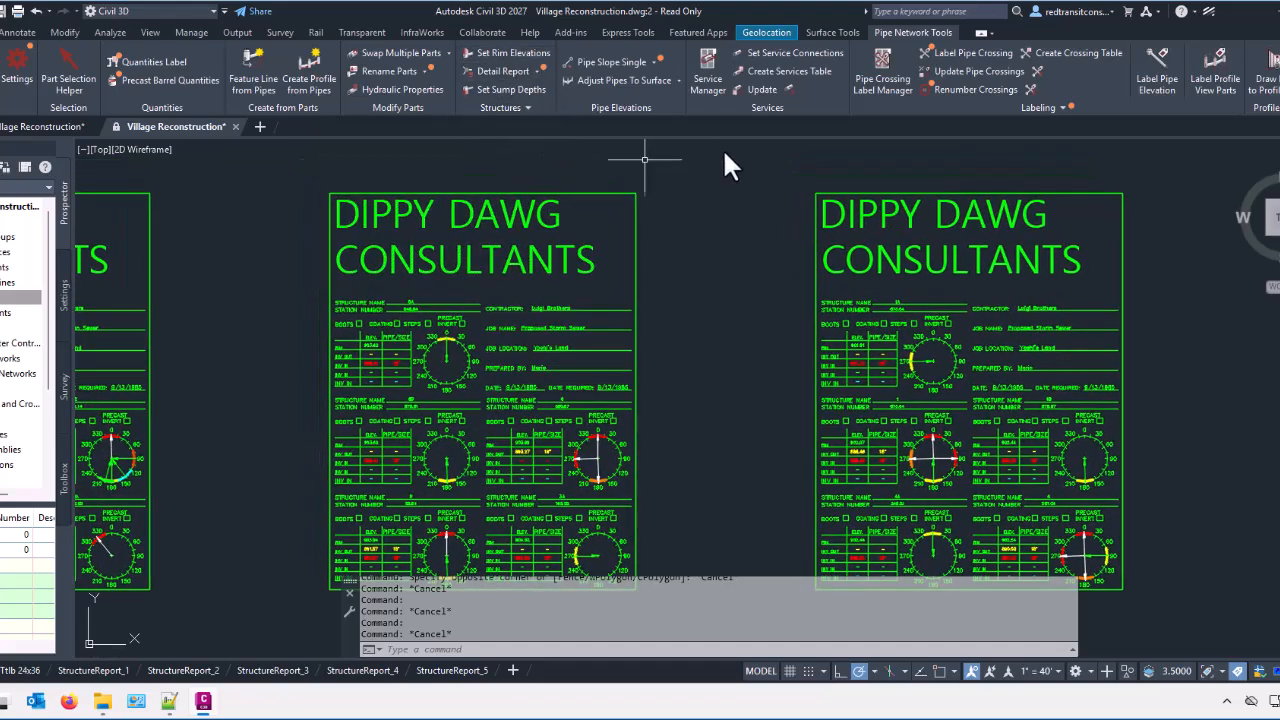
pyautogui.click(522, 107)
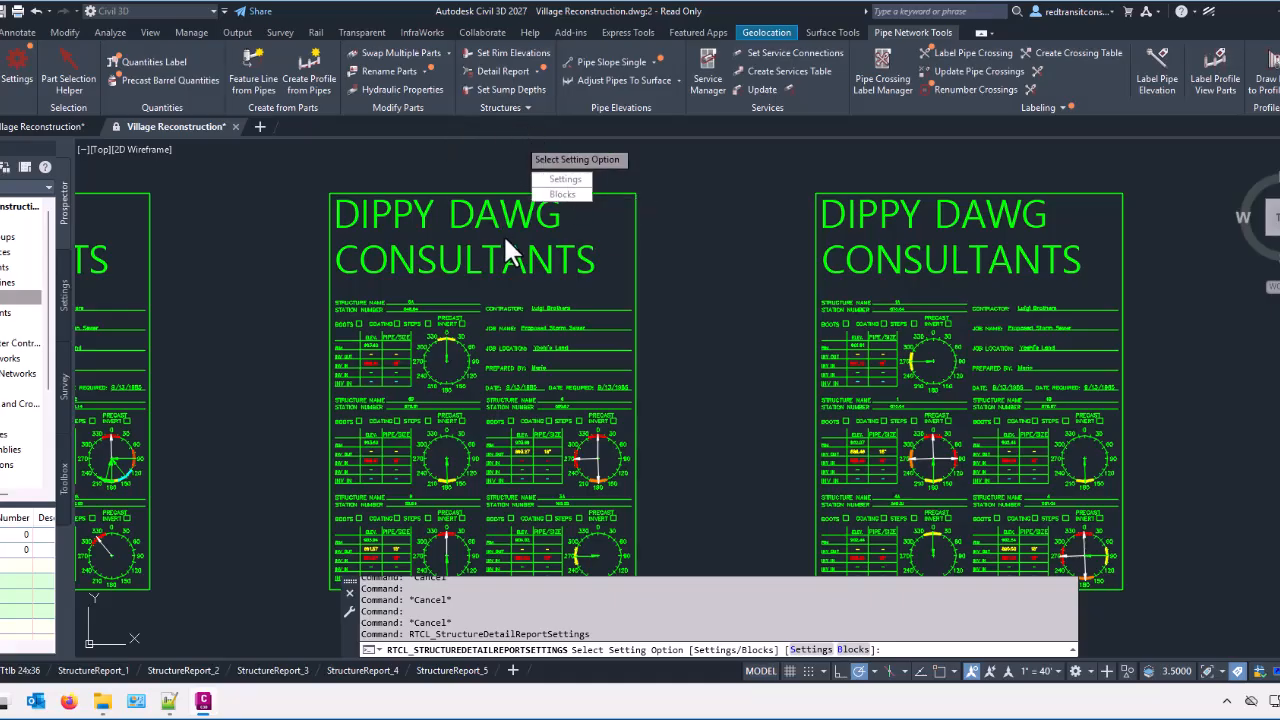
pyautogui.press('Escape')
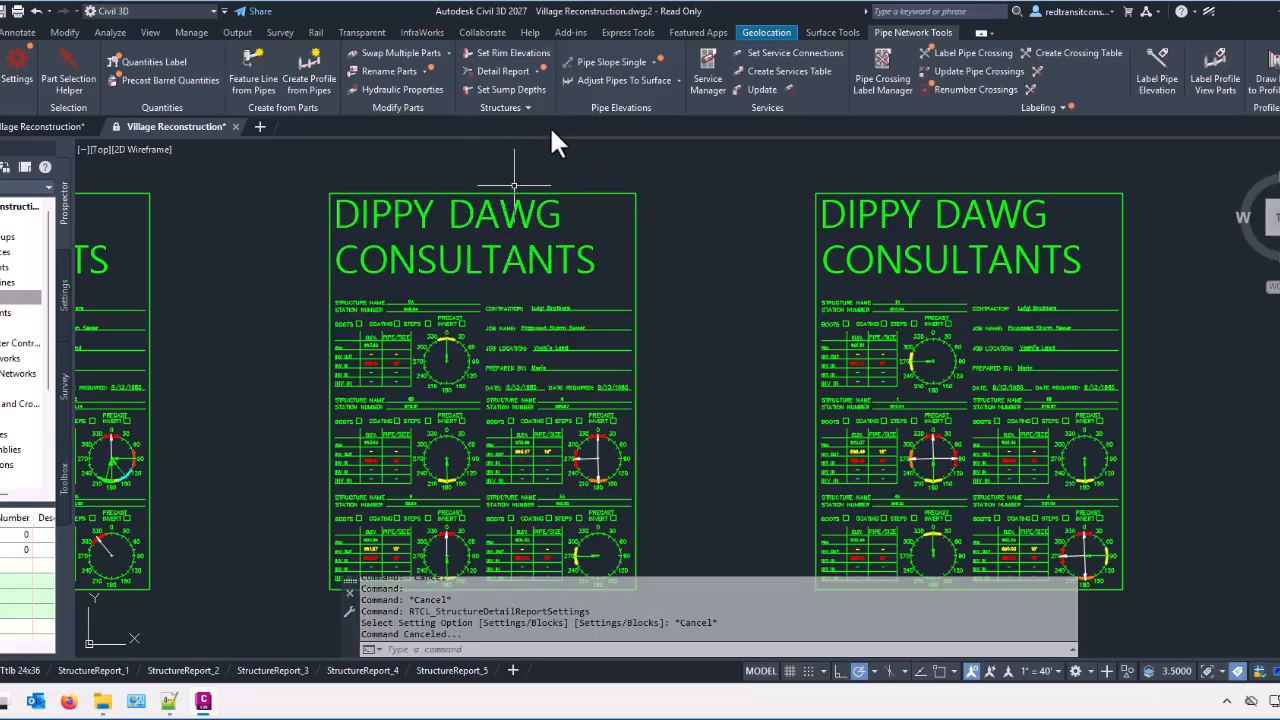
pyautogui.click(537, 72)
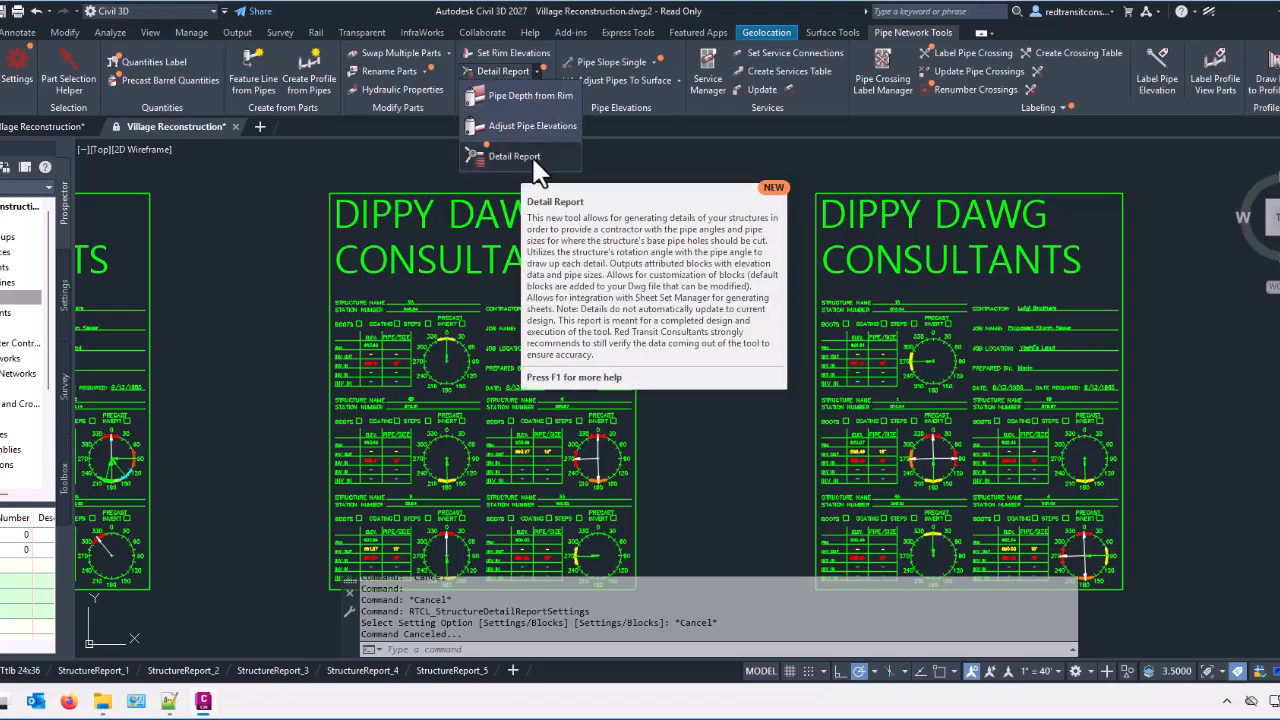
pyautogui.click(394, 176)
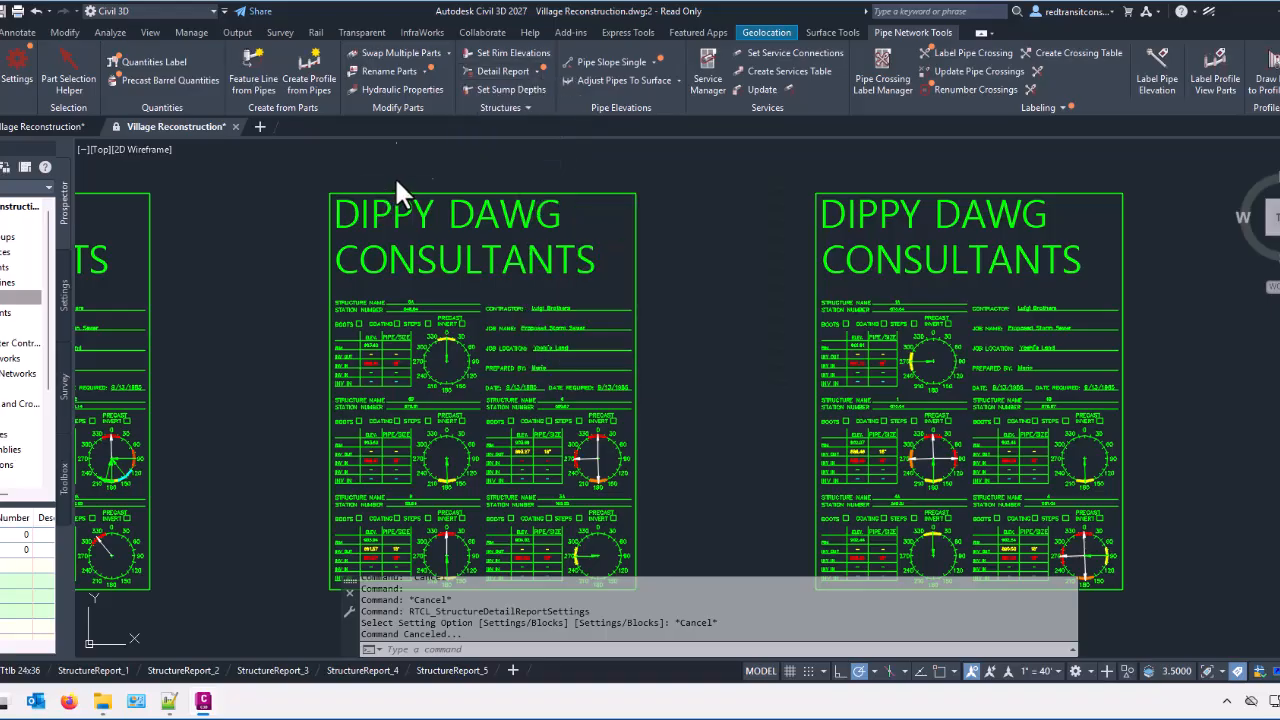
# Step: Switch to the original Village Reconstruction drawing and run Detail Report on the Proposed Storm Sewer network without filtering by part
pyautogui.click(42, 126)
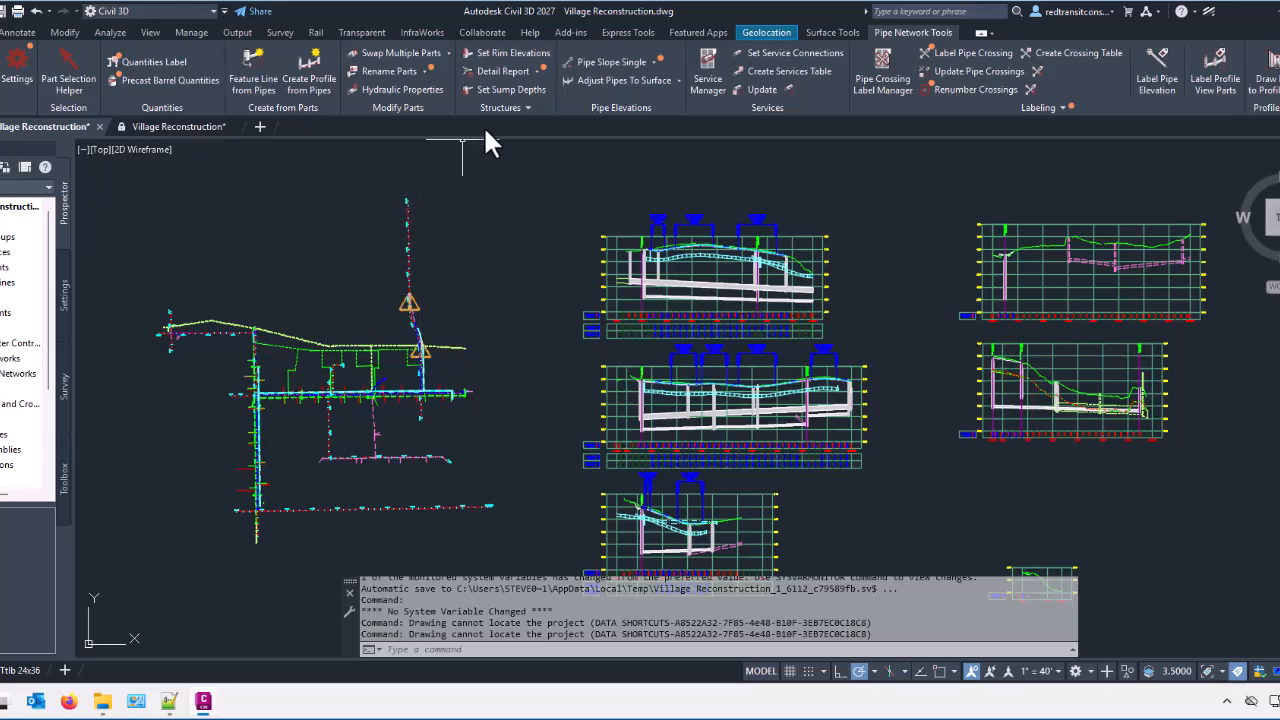
pyautogui.click(502, 71)
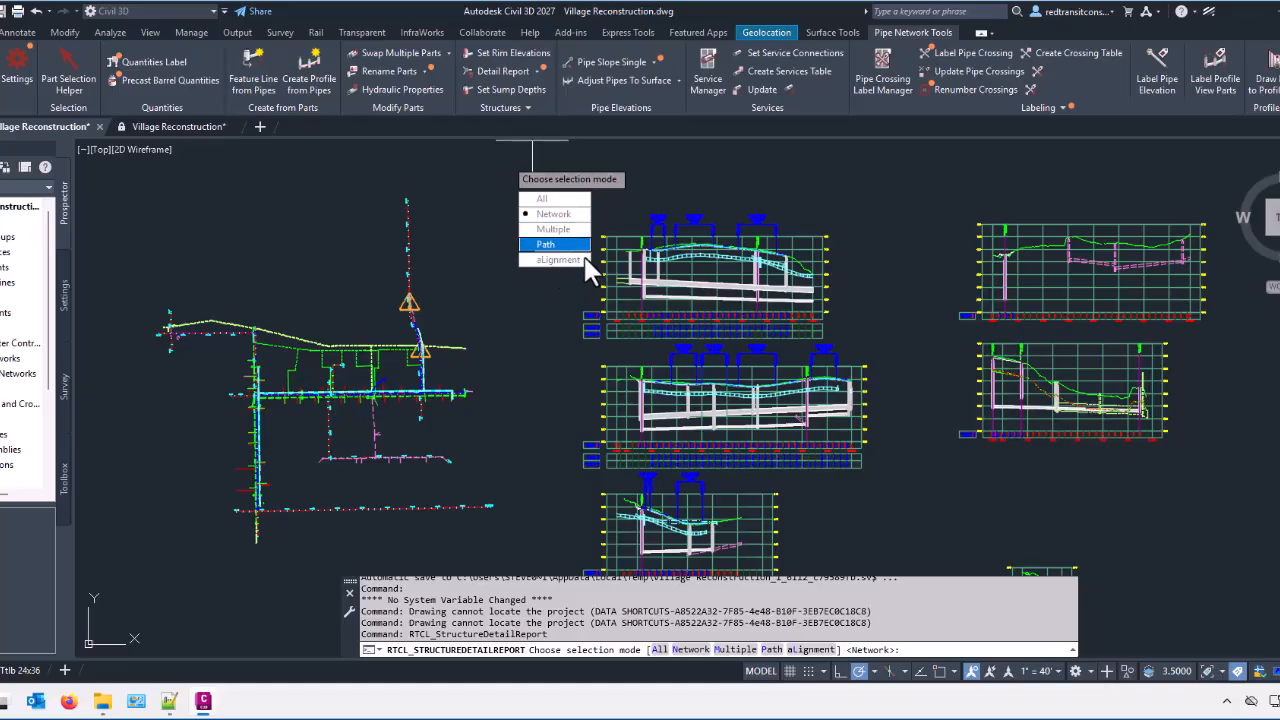
pyautogui.click(559, 214)
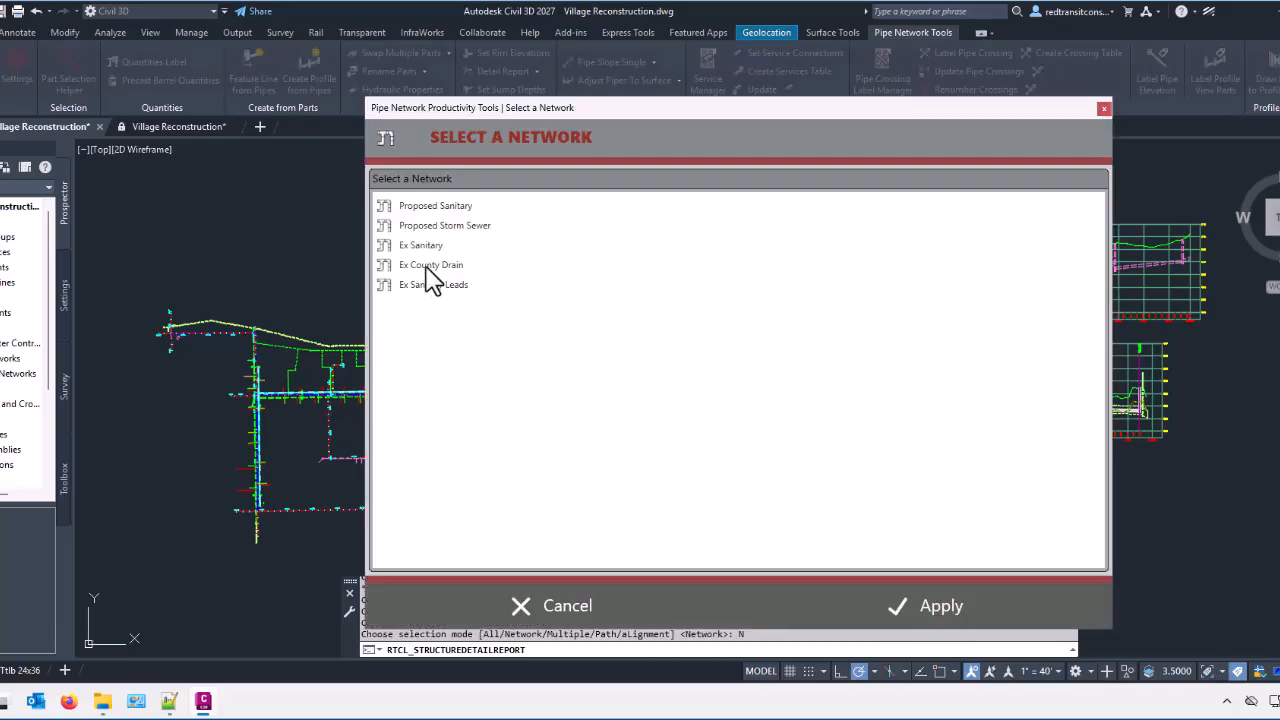
pyautogui.click(455, 227)
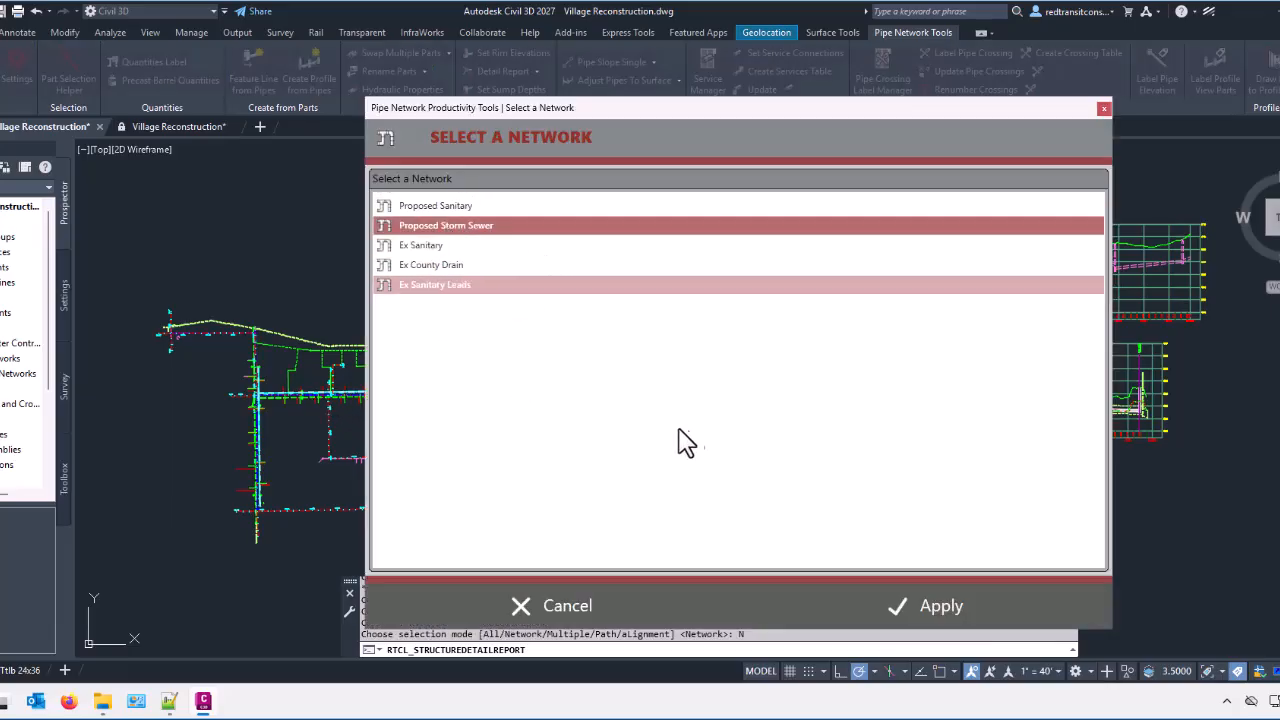
pyautogui.click(919, 604)
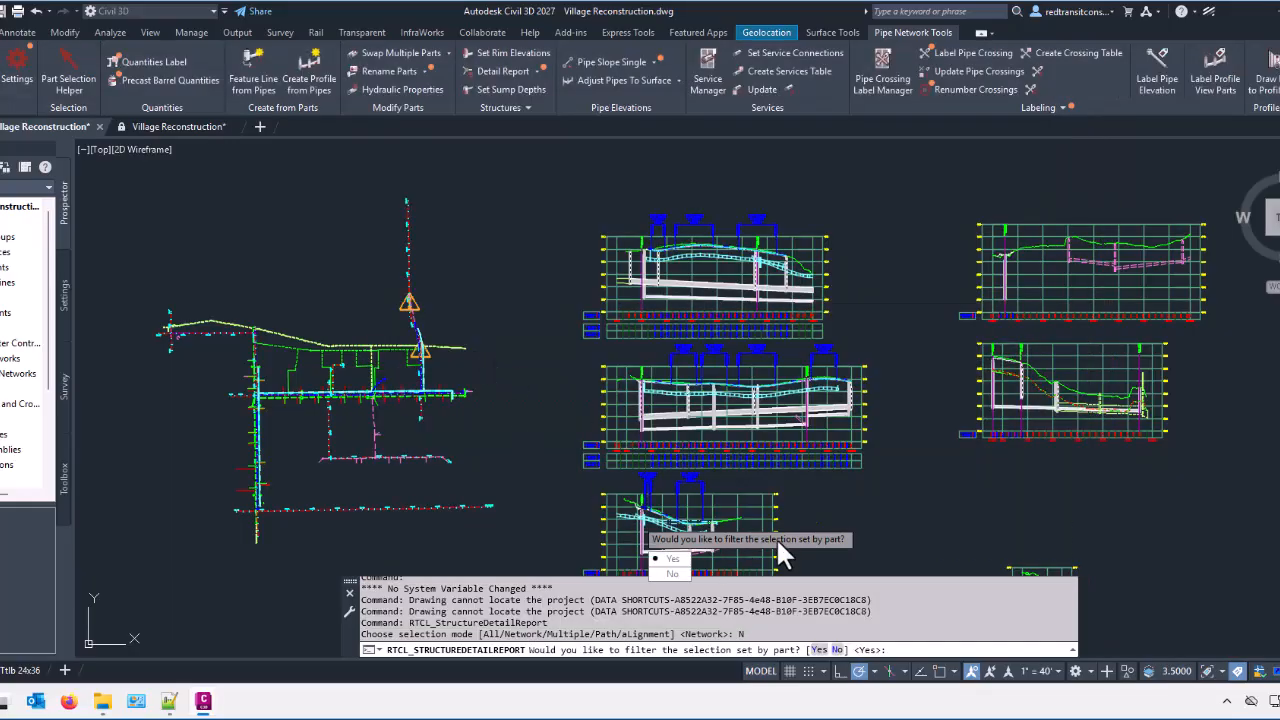
pyautogui.click(673, 574)
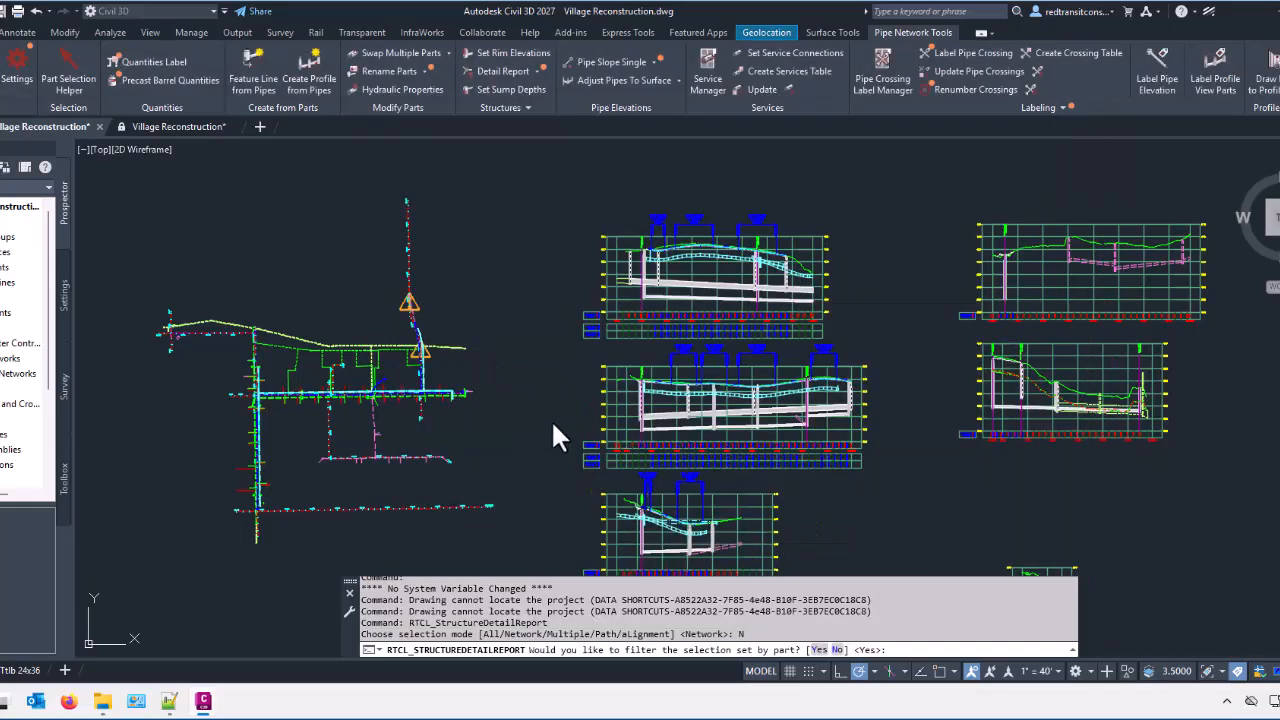
pyautogui.write('N')
pyautogui.press('Return')
# Step: Load the default structure report settings and import the sample blocks into the drawing
pyautogui.moveTo(933, 33); pyautogui.dragTo(400, 53)
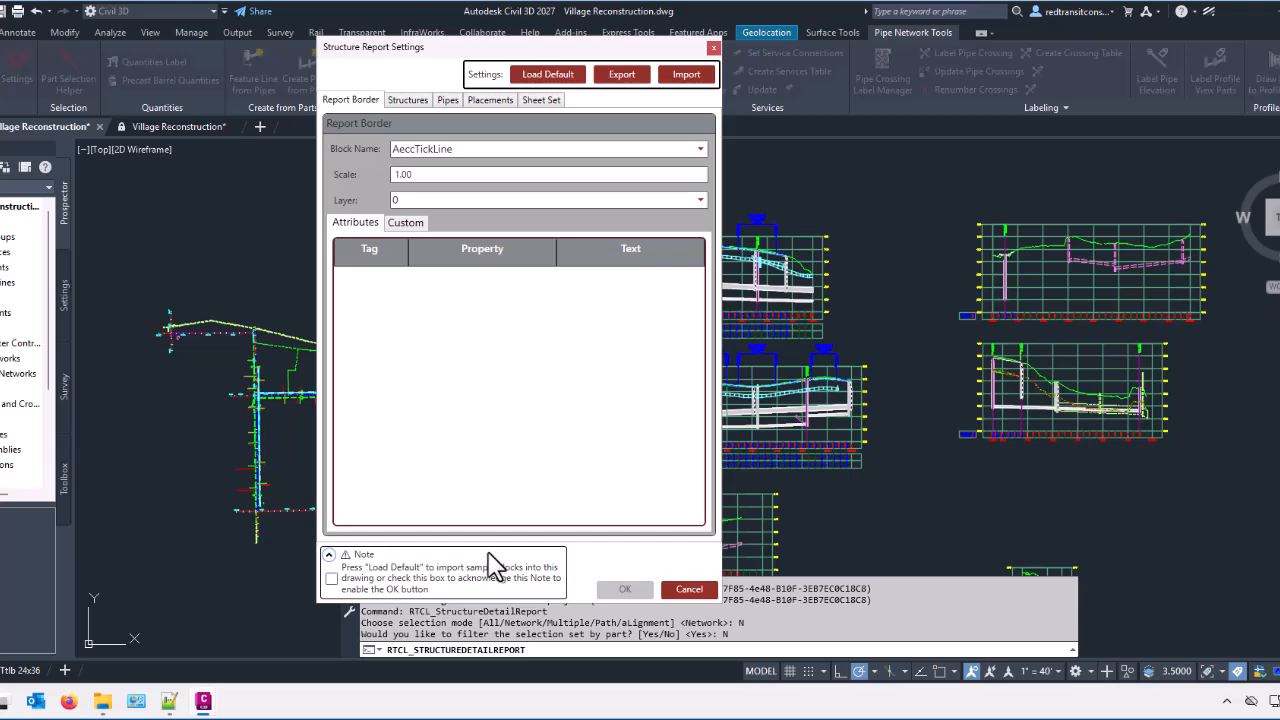
pyautogui.click(329, 554)
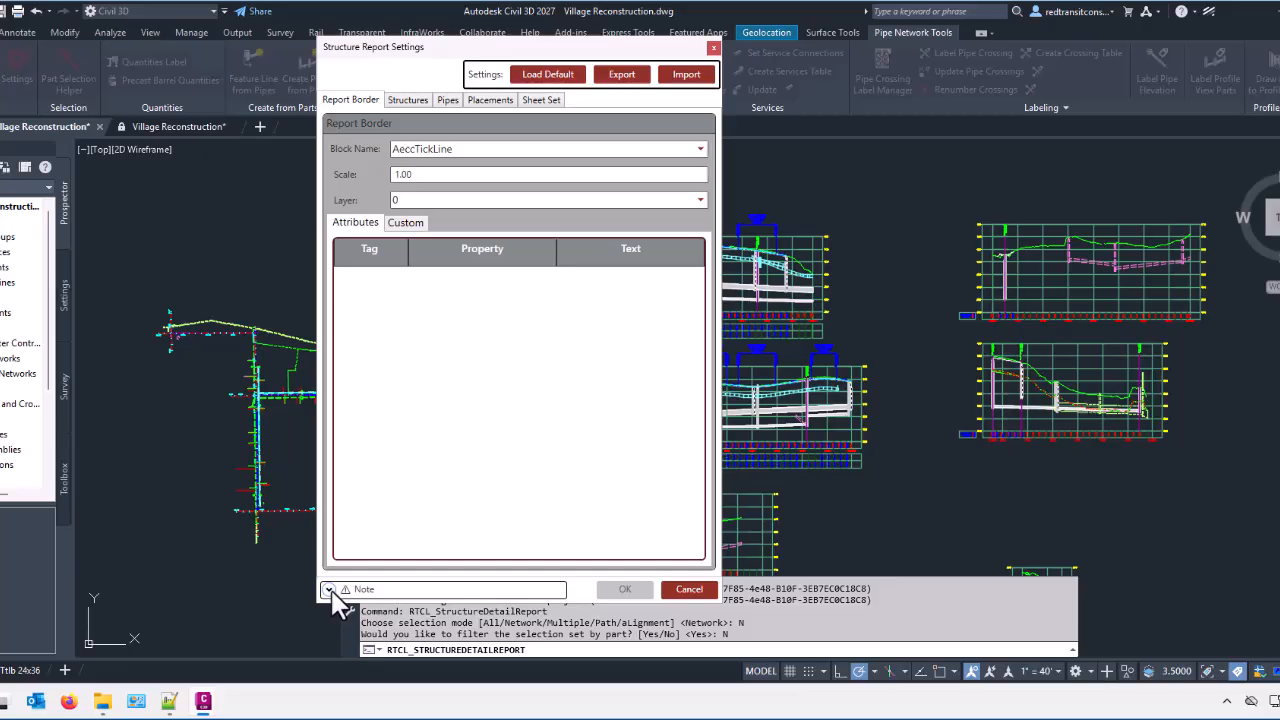
pyautogui.click(329, 589)
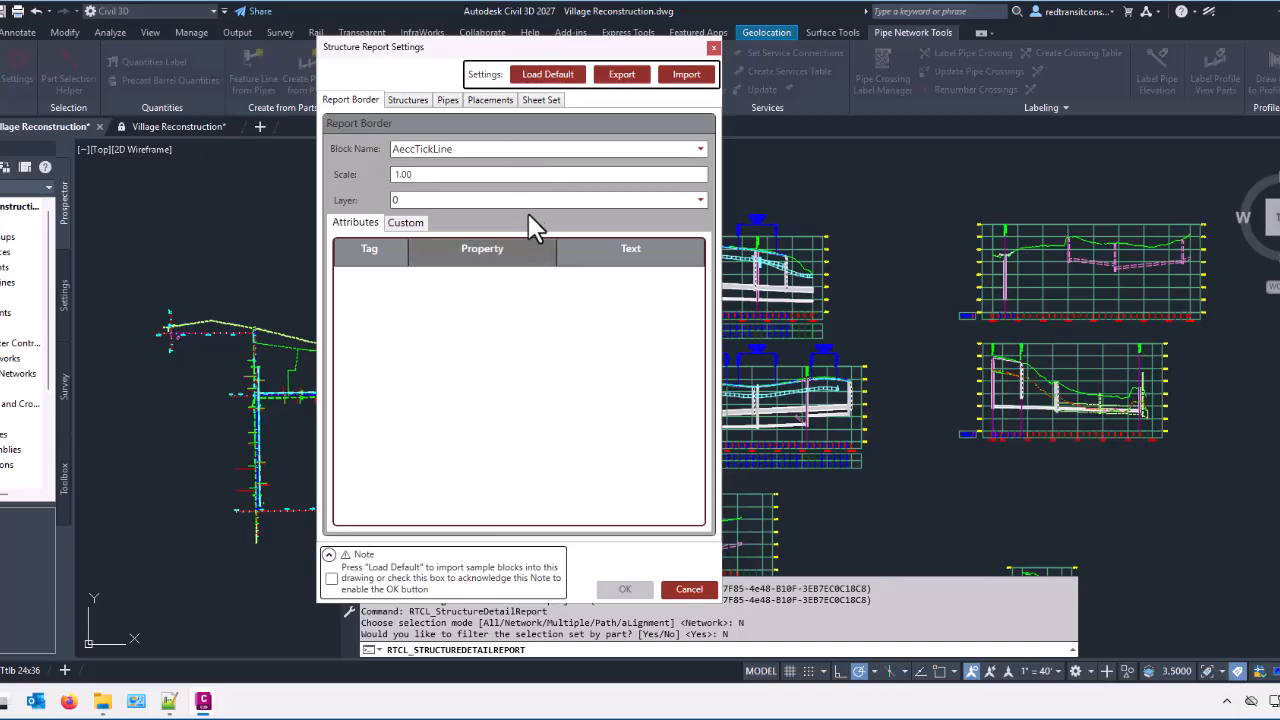
pyautogui.click(549, 76)
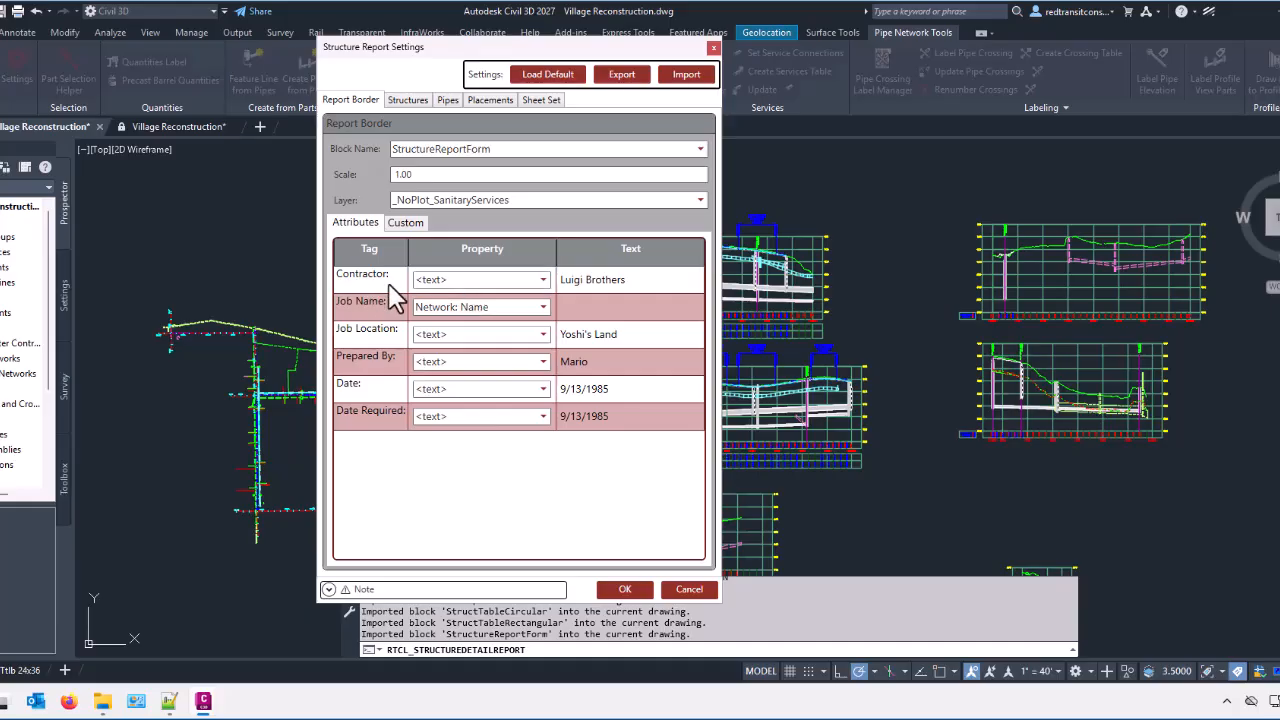
# Step: Review the report border's property choices for the Contractor and Job Name attributes, and its custom property list
pyautogui.click(498, 281)
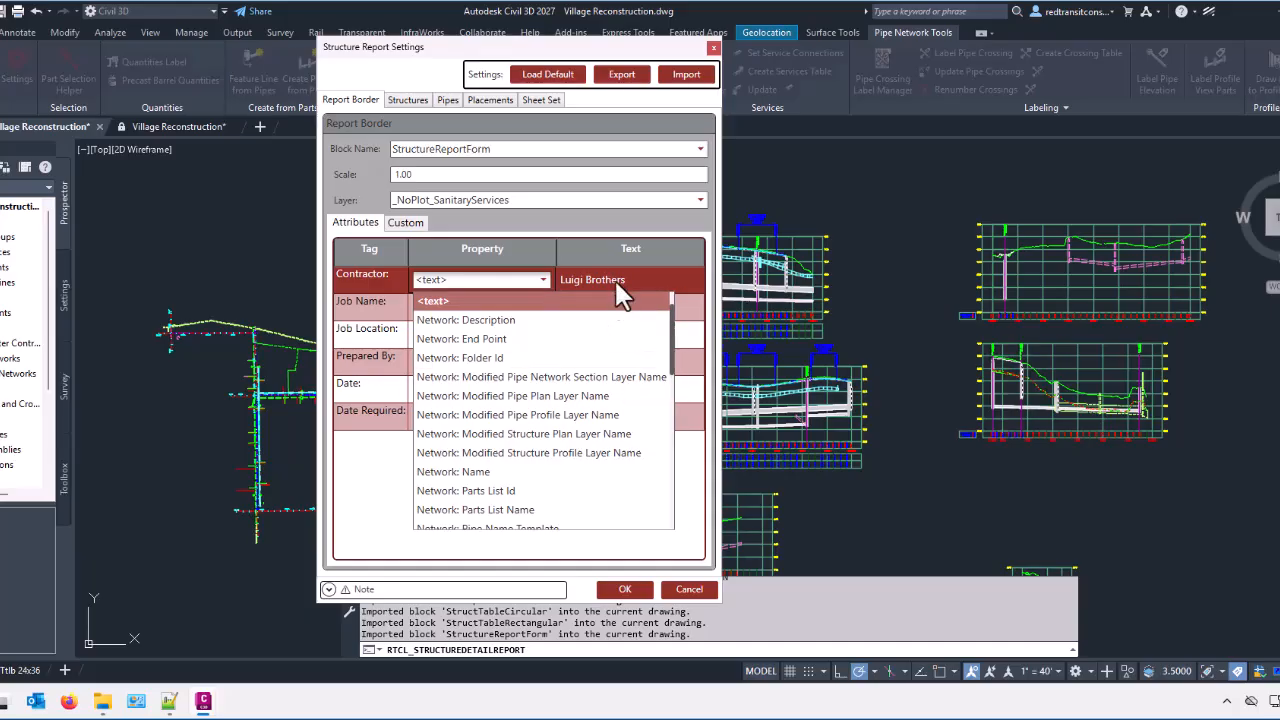
pyautogui.click(433, 300)
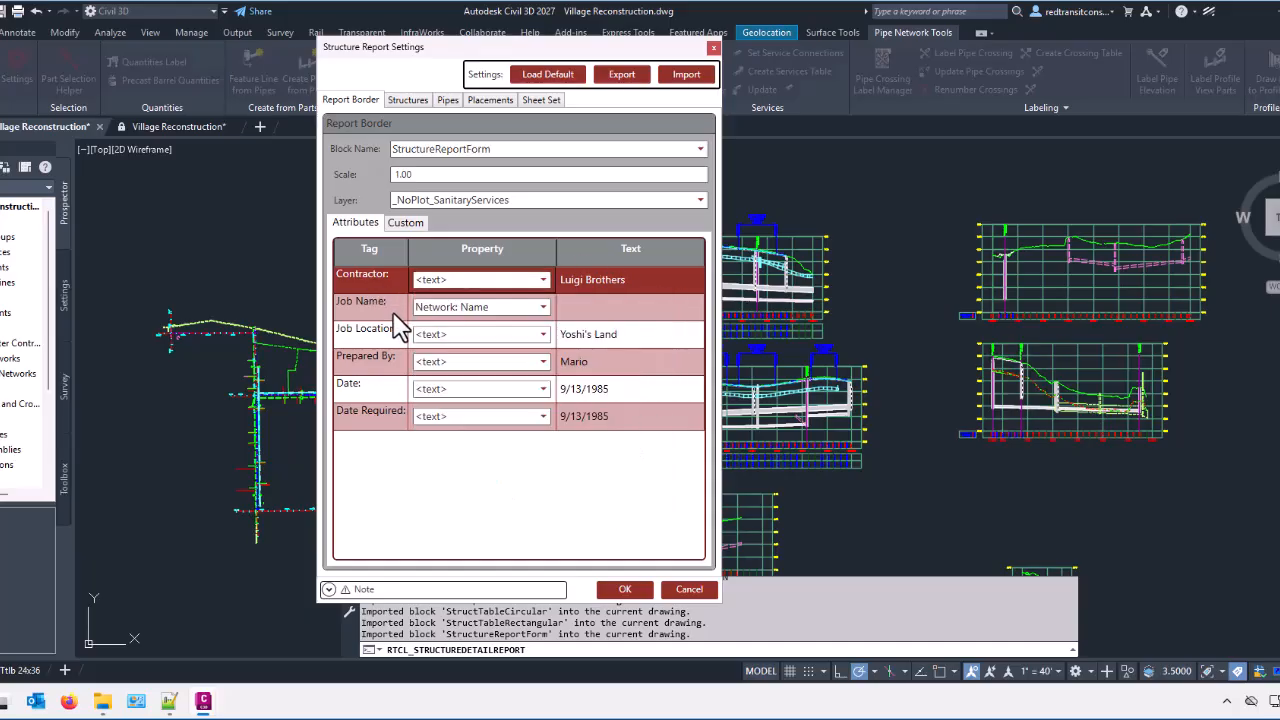
pyautogui.click(505, 322)
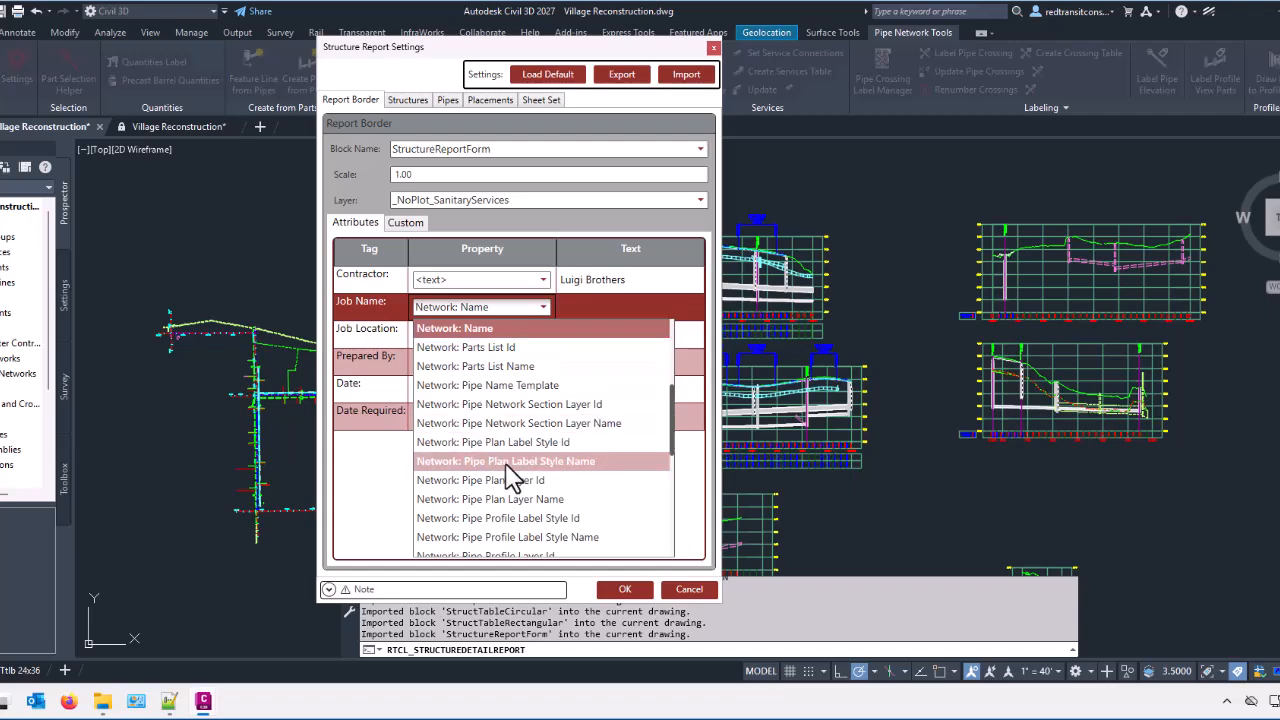
pyautogui.scroll(-5, 508, 450)
pyautogui.scroll(-3, 510, 460)
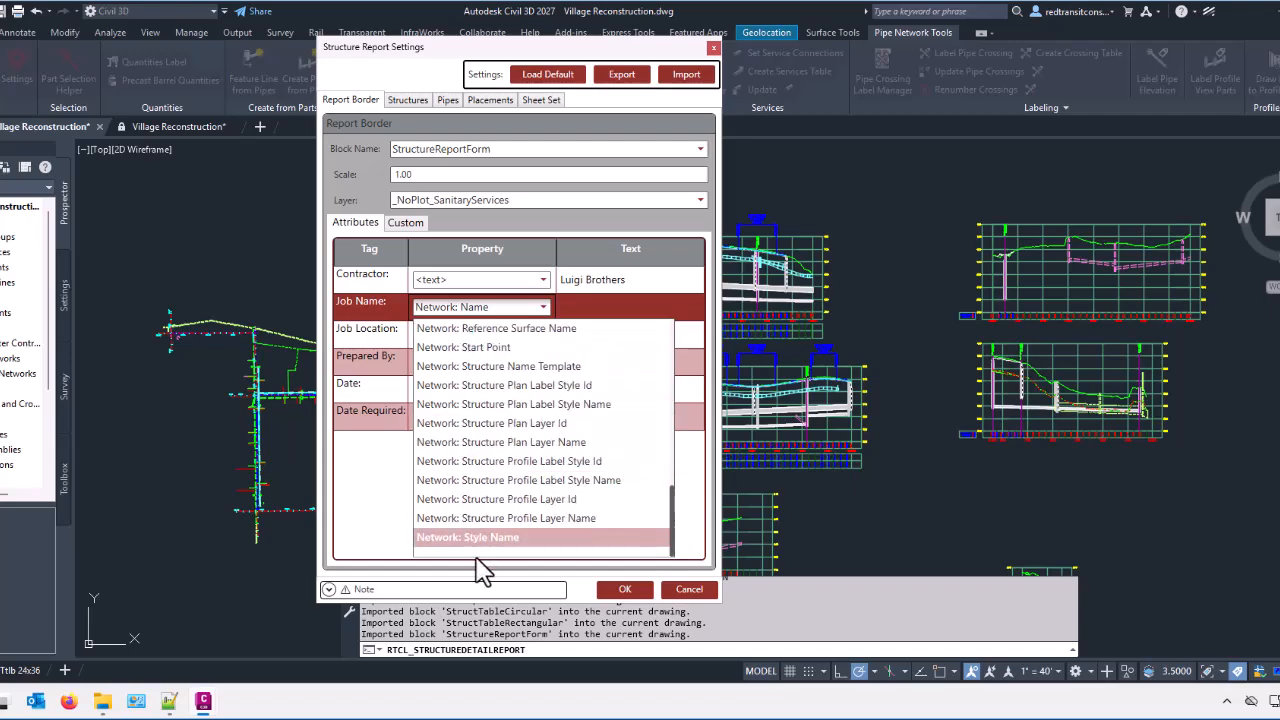
pyautogui.scroll(8, 515, 495)
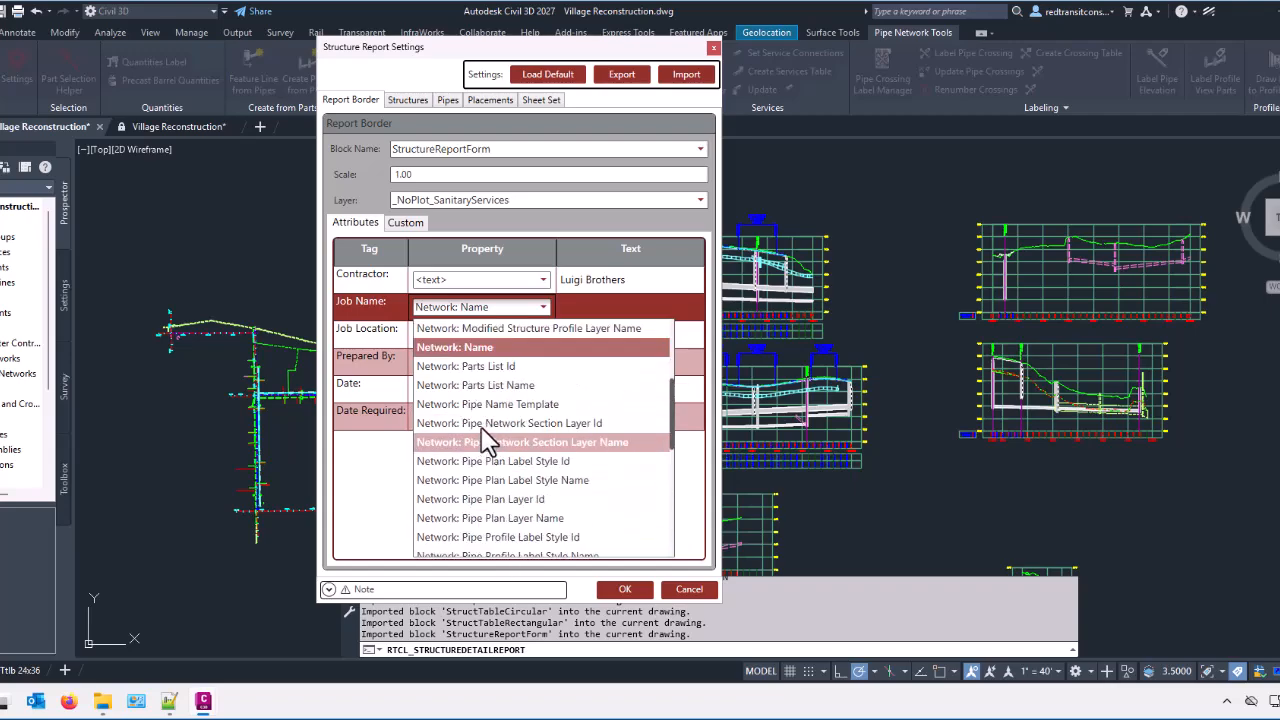
pyautogui.scroll(-1, 528, 483)
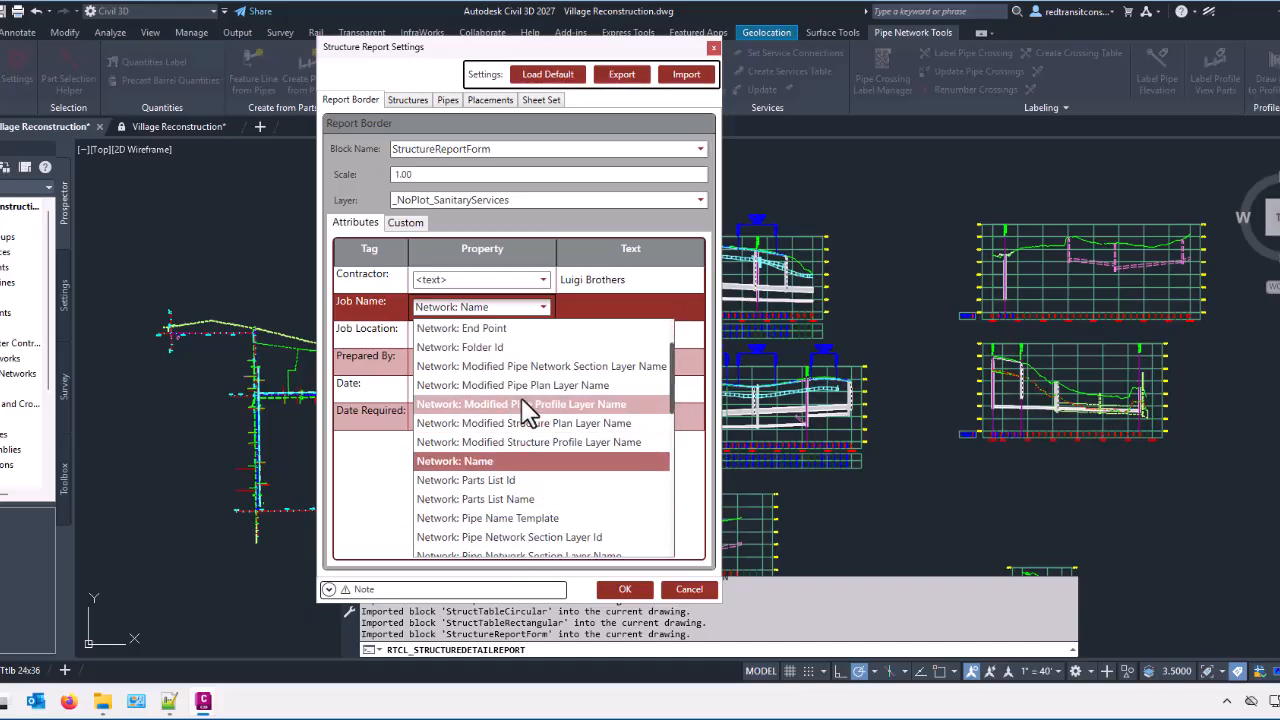
pyautogui.click(384, 307)
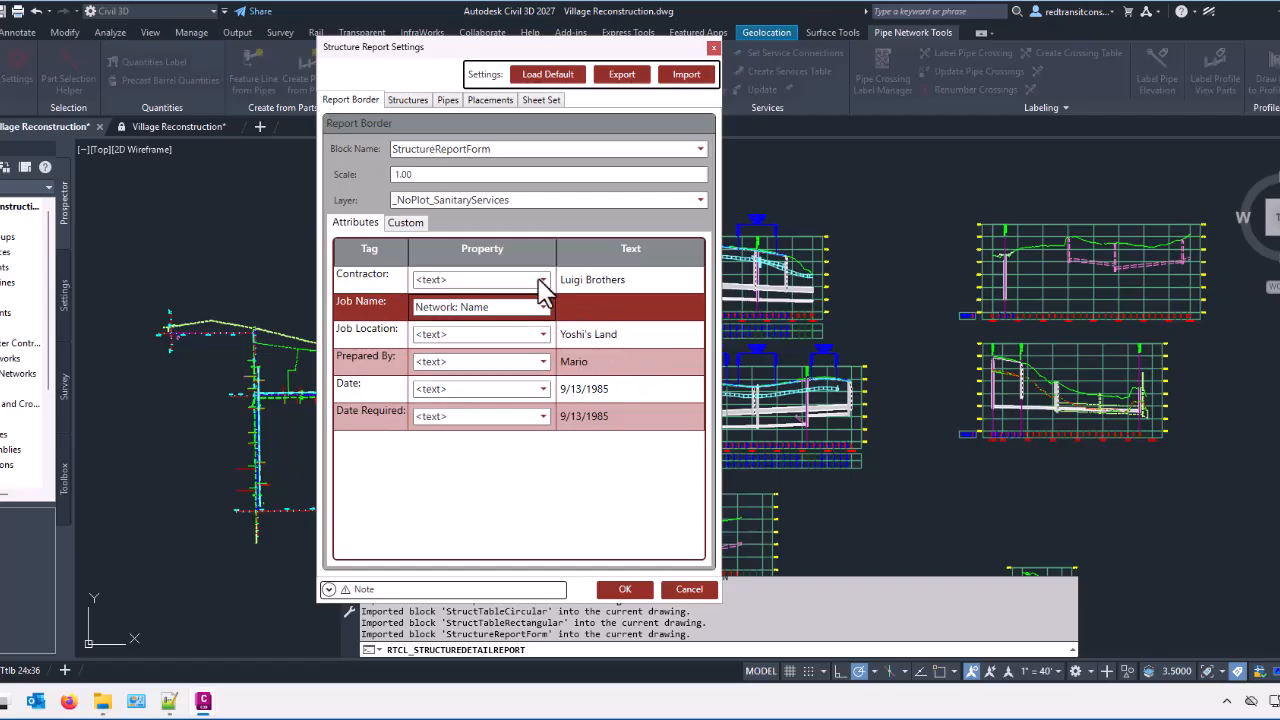
pyautogui.click(407, 223)
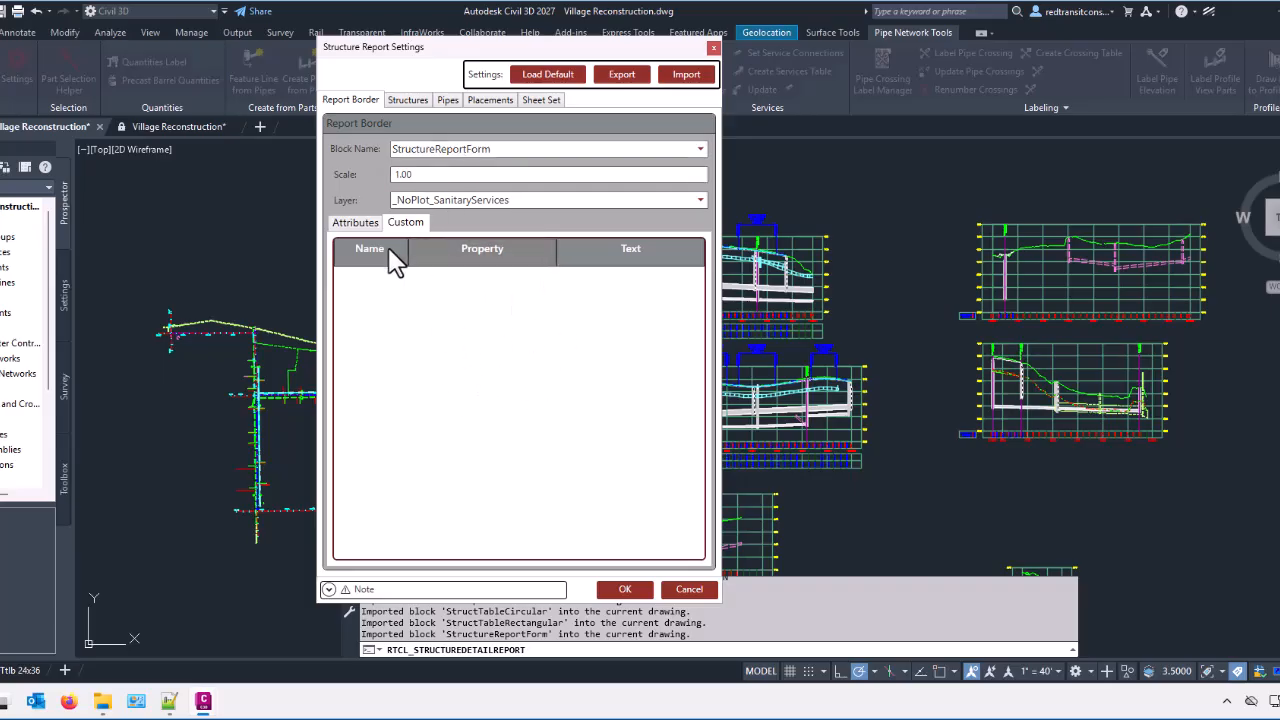
pyautogui.click(355, 222)
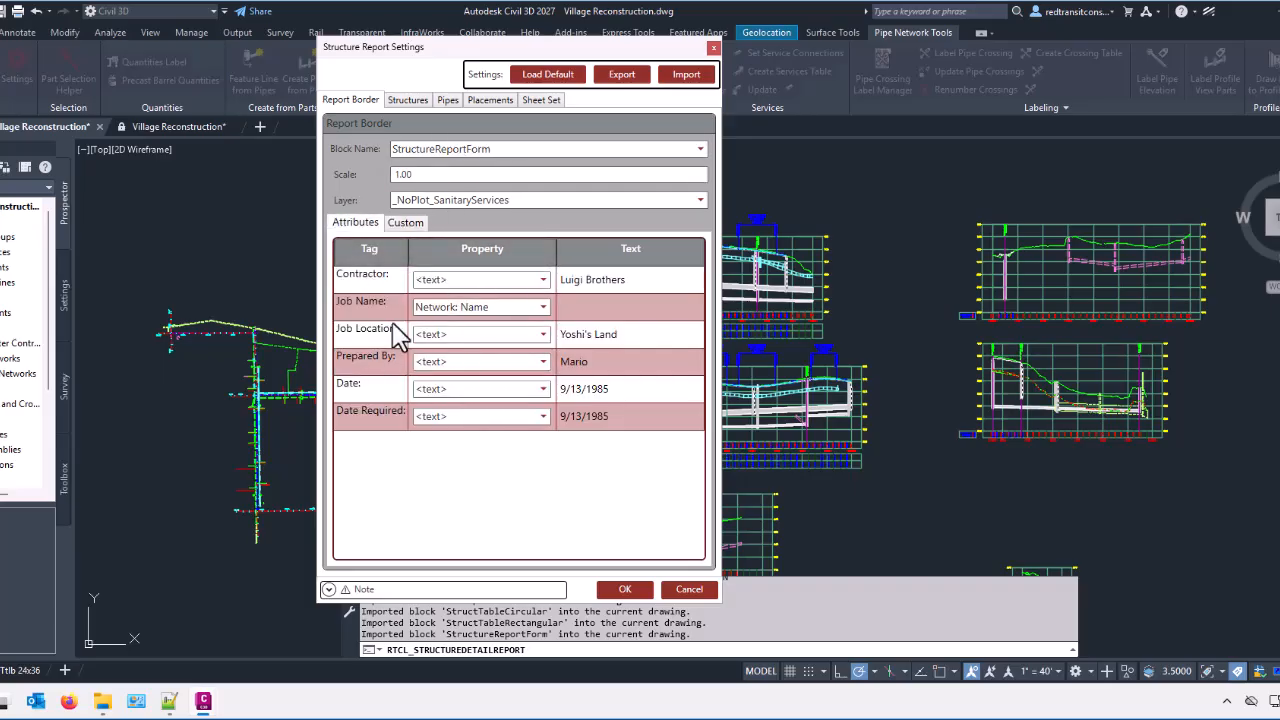
pyautogui.click(405, 226)
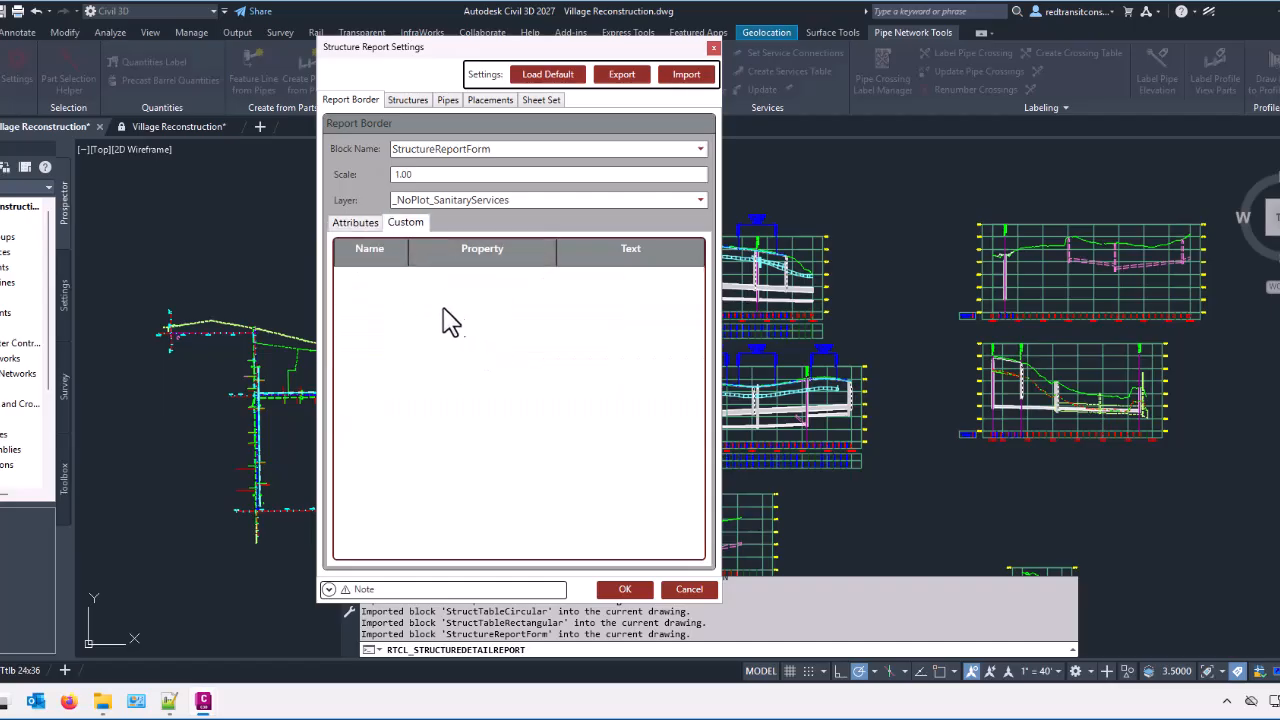
pyautogui.click(374, 226)
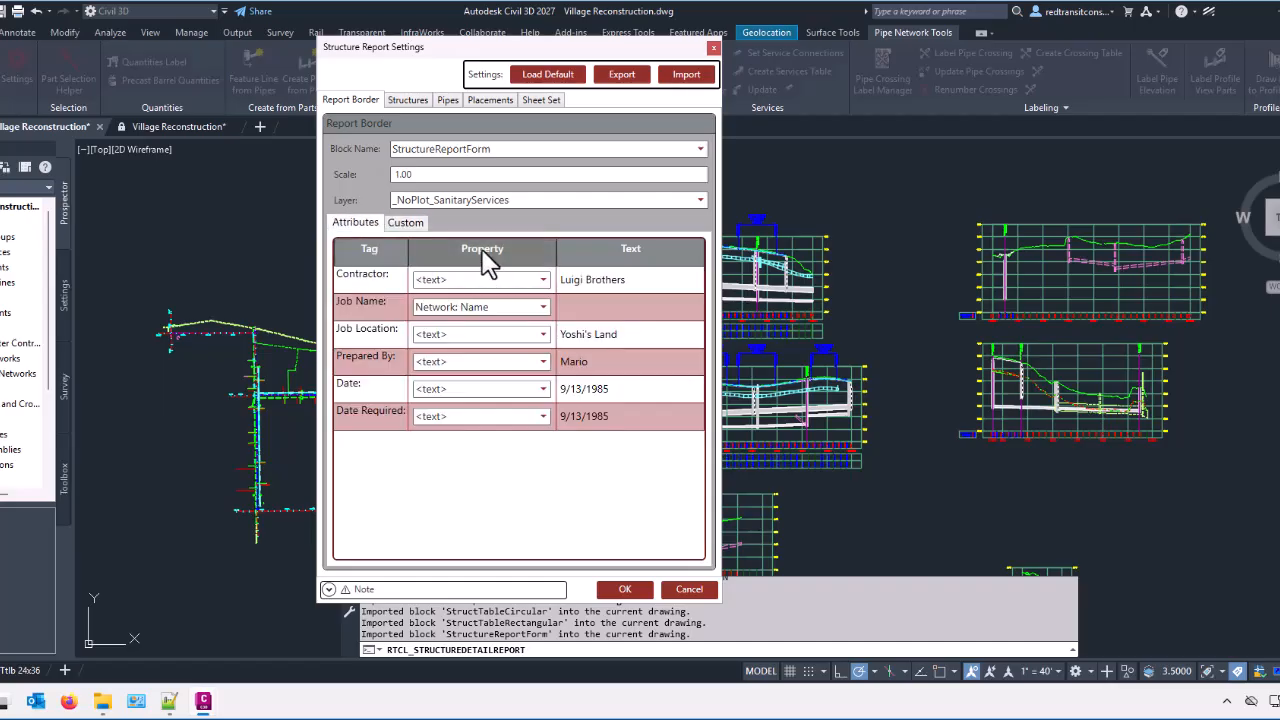
# Step: Examine the circular structure block's attribute mappings for rim, inverts, pipe sizes, station and name
pyautogui.click(410, 103)
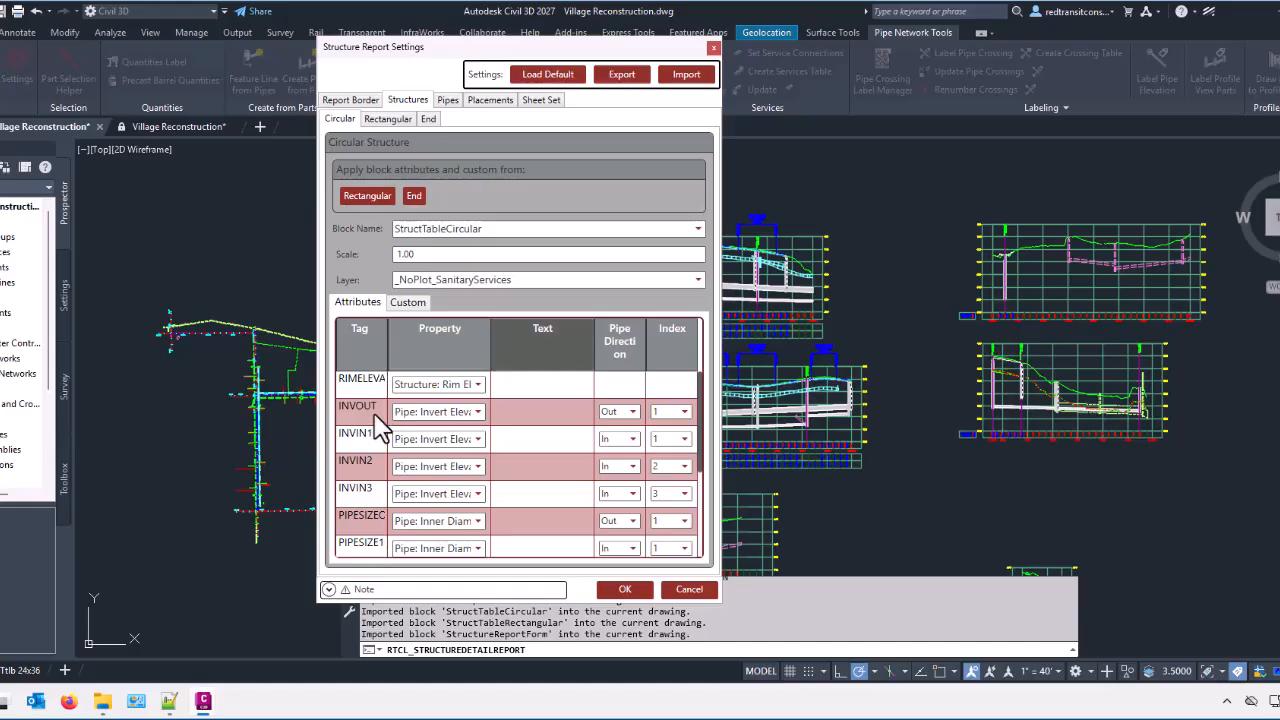
pyautogui.scroll(-2, 390, 455)
pyautogui.scroll(2, 393, 462)
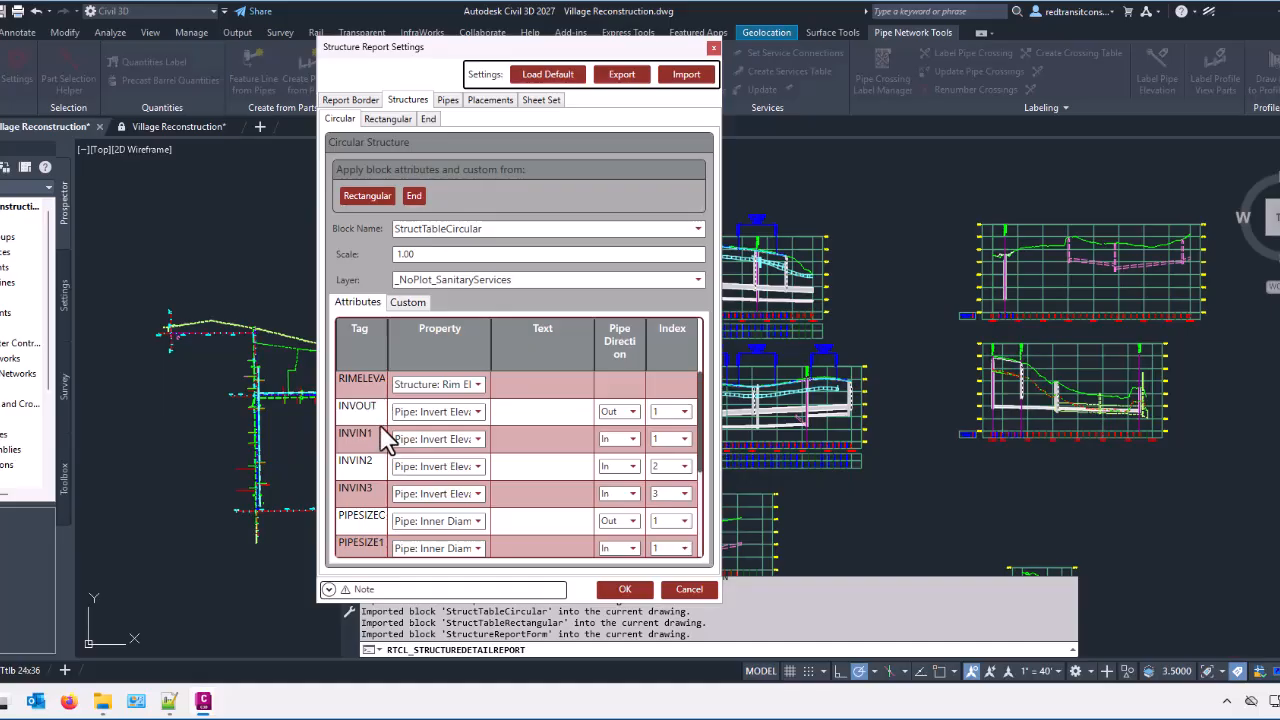
pyautogui.scroll(-2, 388, 440)
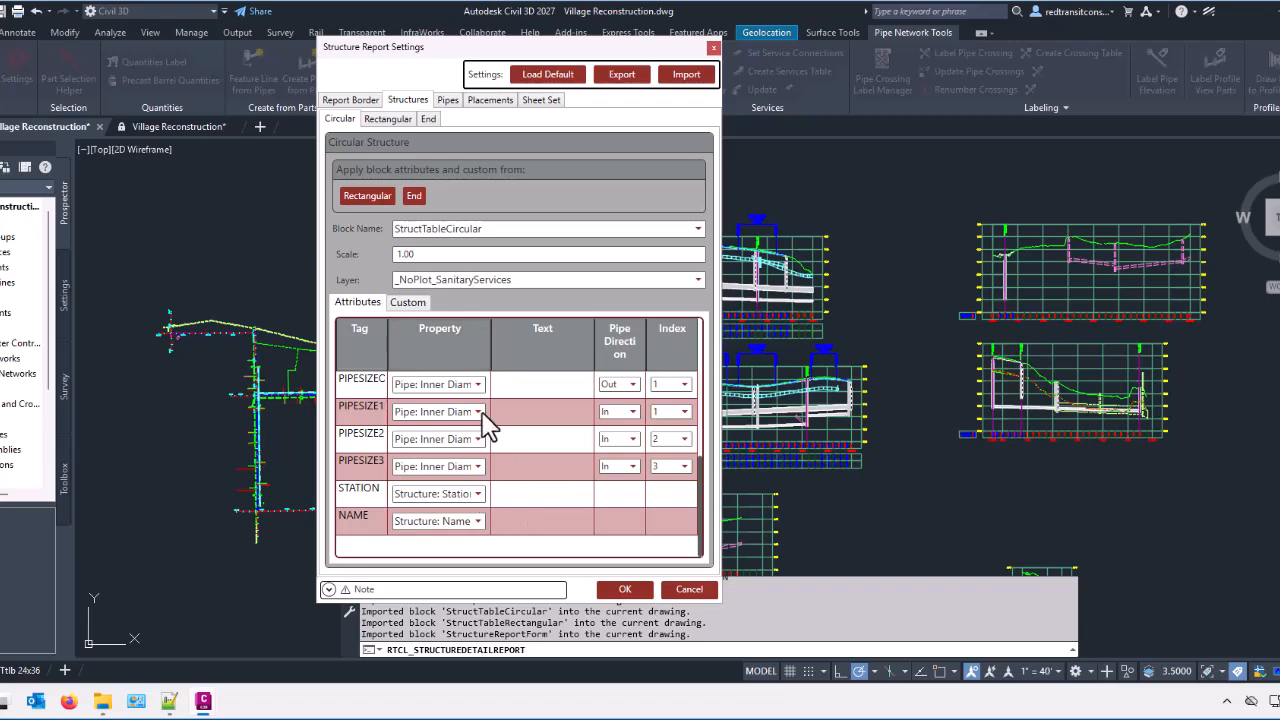
# Step: Review the circular block's custom properties and INVIN1 property choices, and the rectangular and end structure block settings
pyautogui.scroll(2, 449, 371)
pyautogui.click(408, 302)
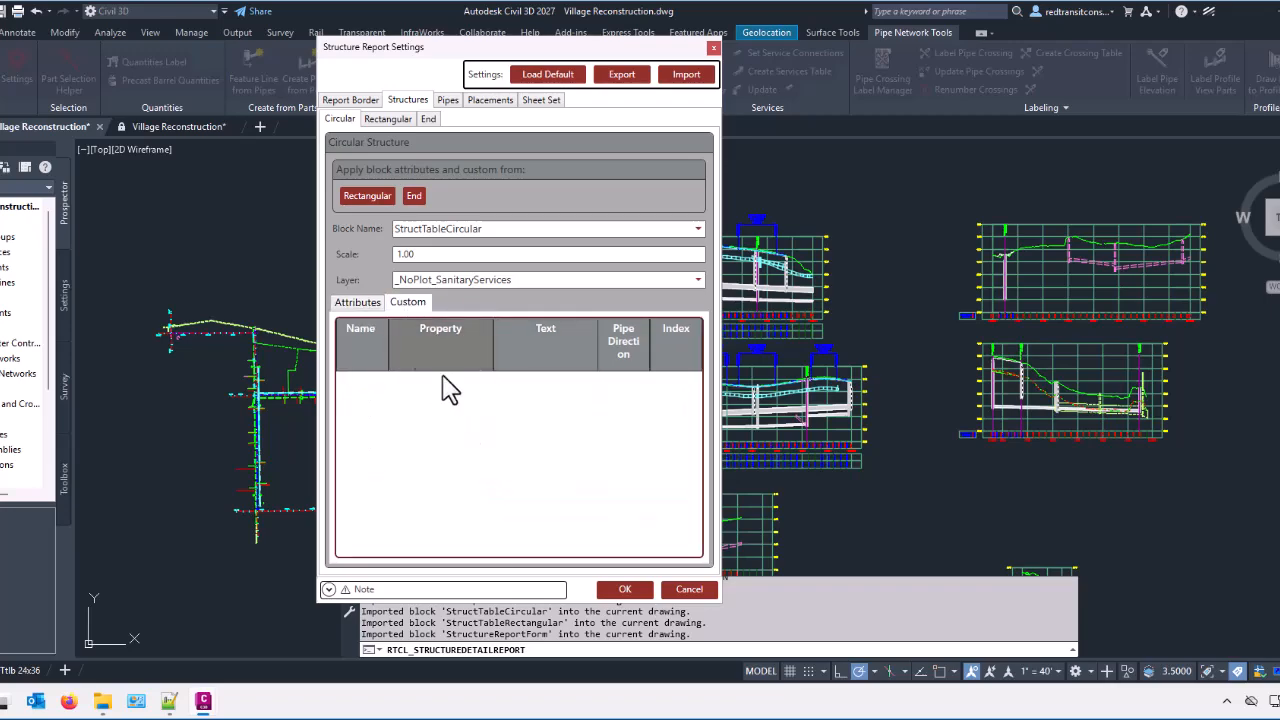
pyautogui.click(356, 303)
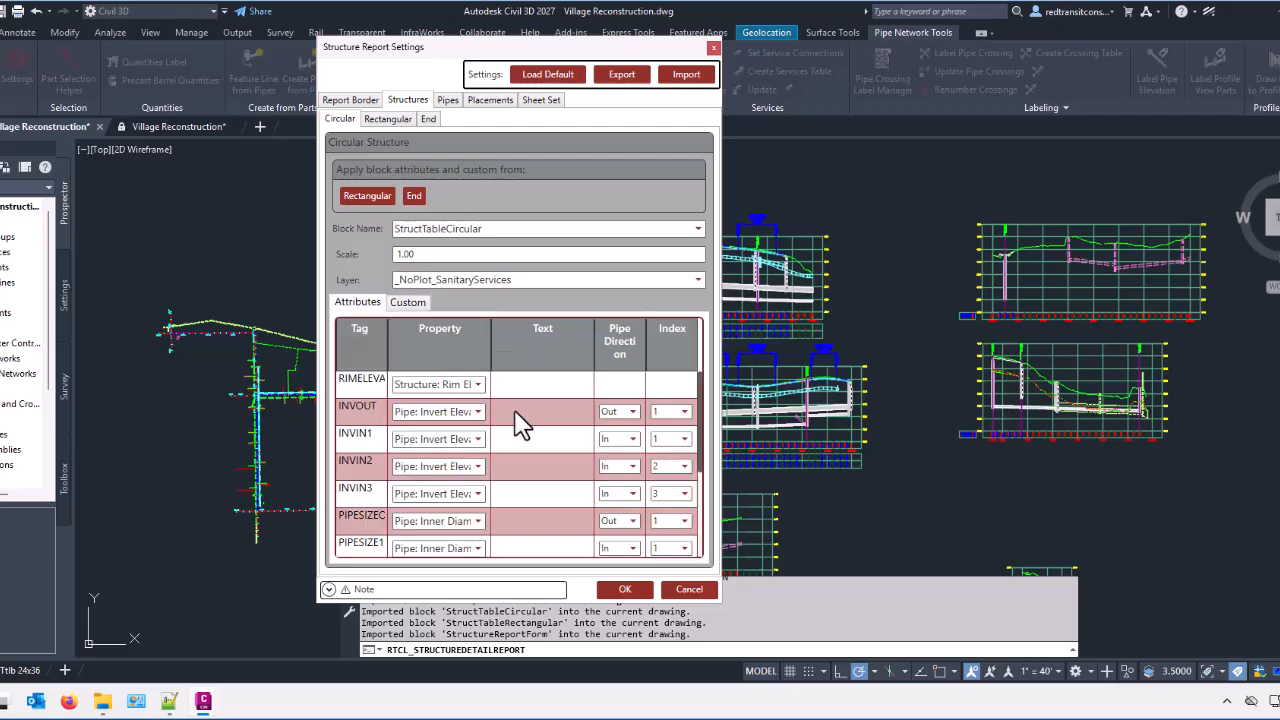
pyautogui.click(472, 444)
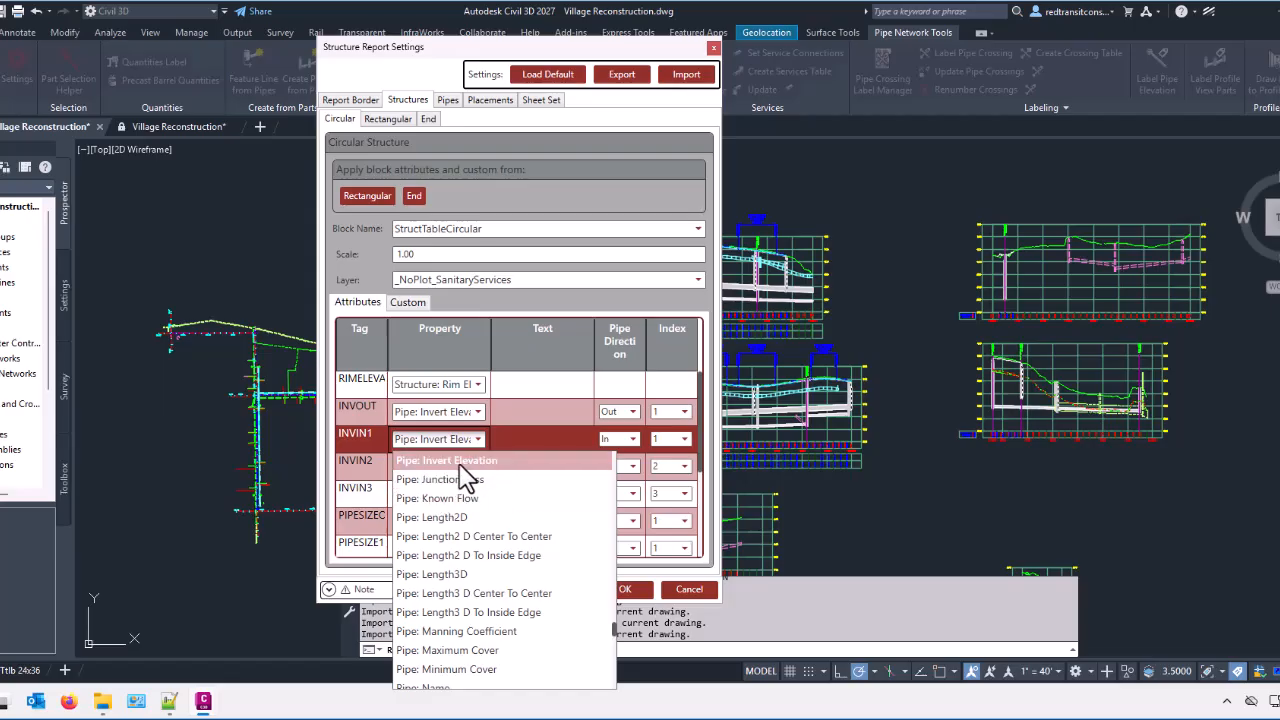
pyautogui.click(500, 461)
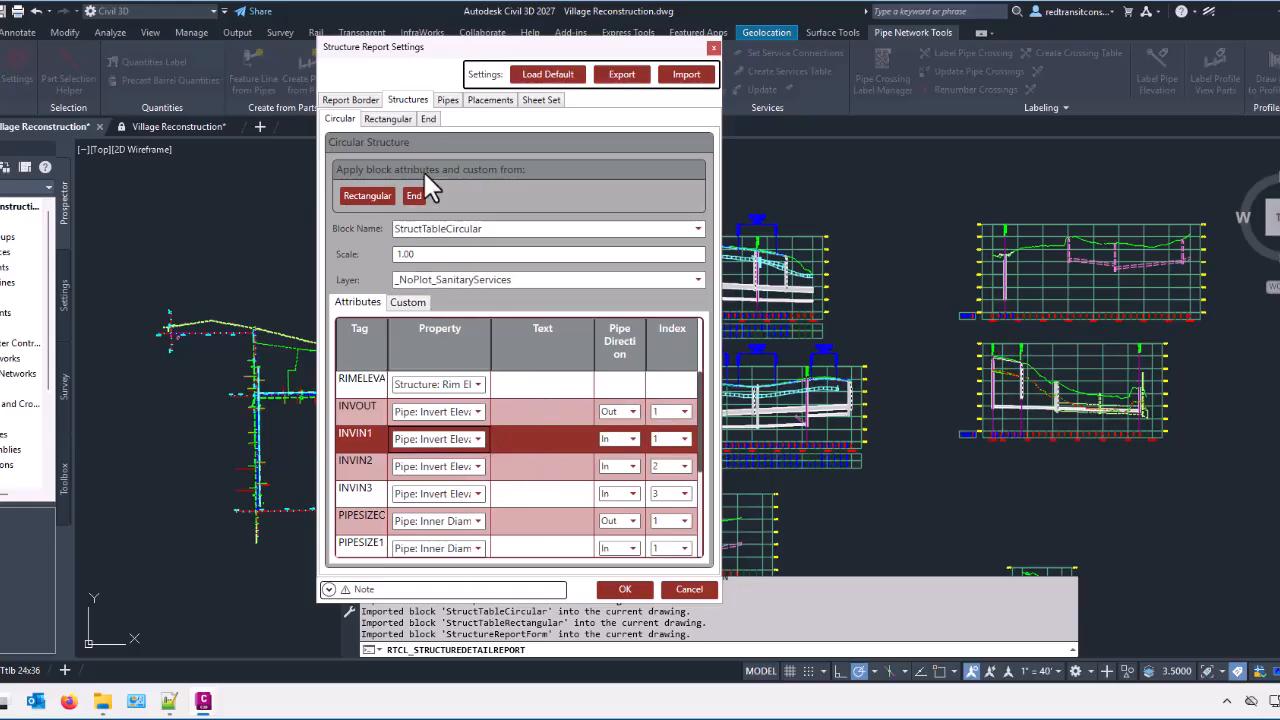
pyautogui.click(385, 121)
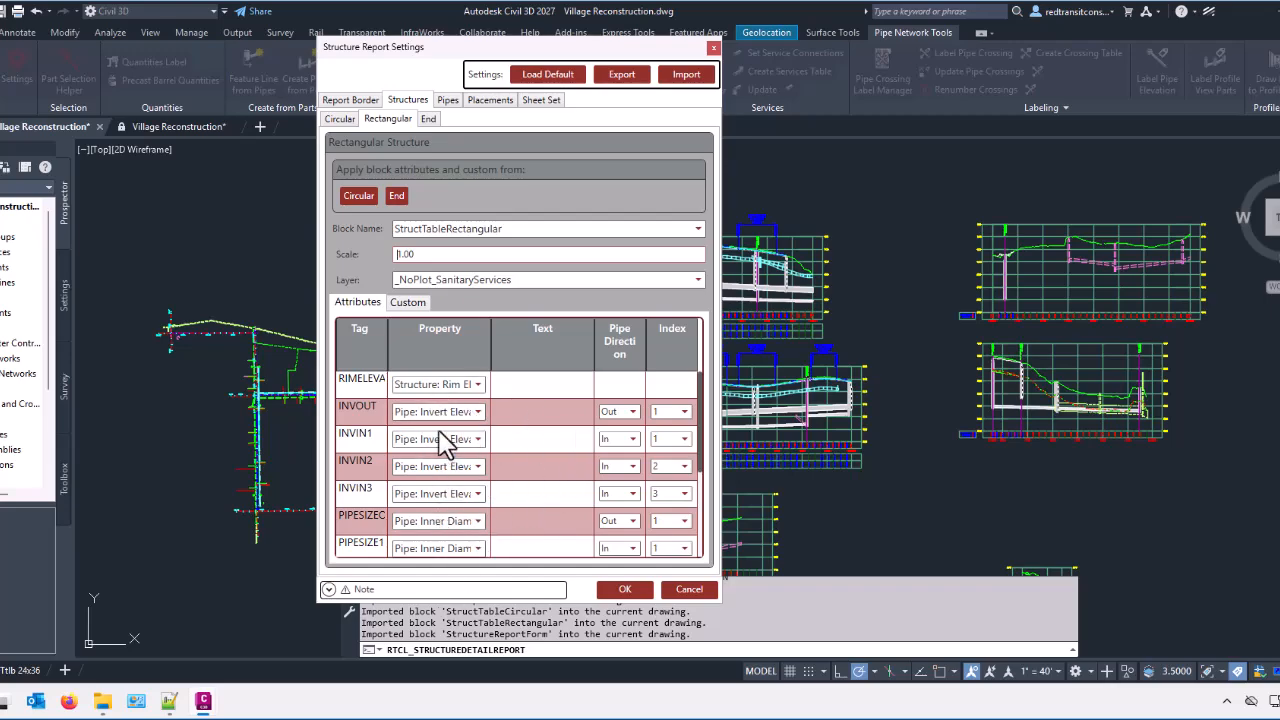
pyautogui.click(428, 119)
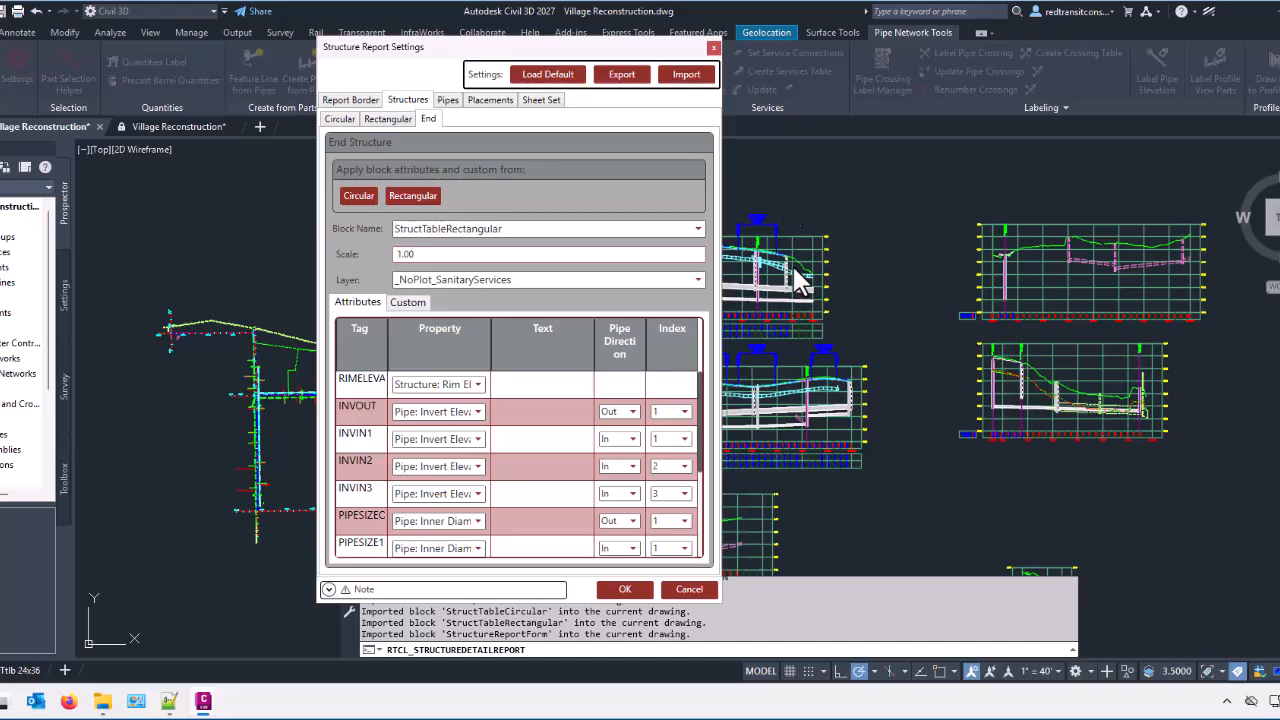
# Step: Review the pipe settings: the in-direction and out-direction blocks, and the polyline wall, scale, thickness and color options
pyautogui.click(447, 101)
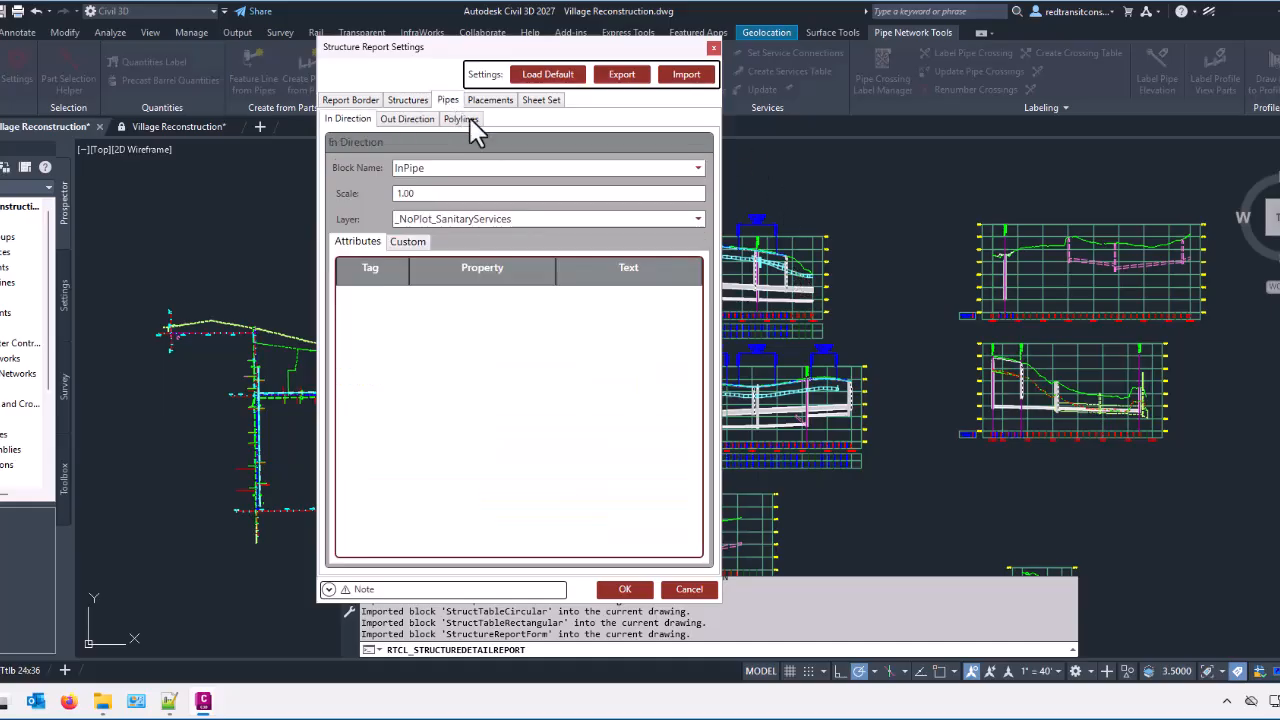
pyautogui.click(430, 172)
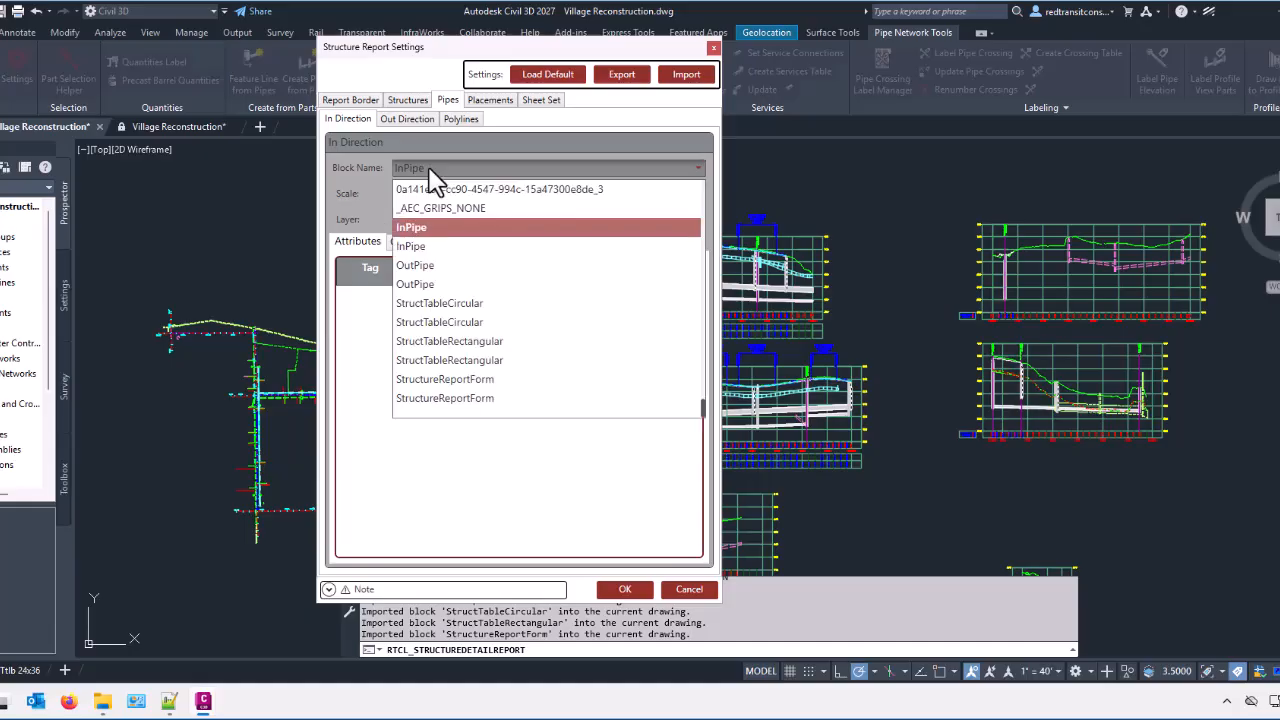
pyautogui.click(429, 168)
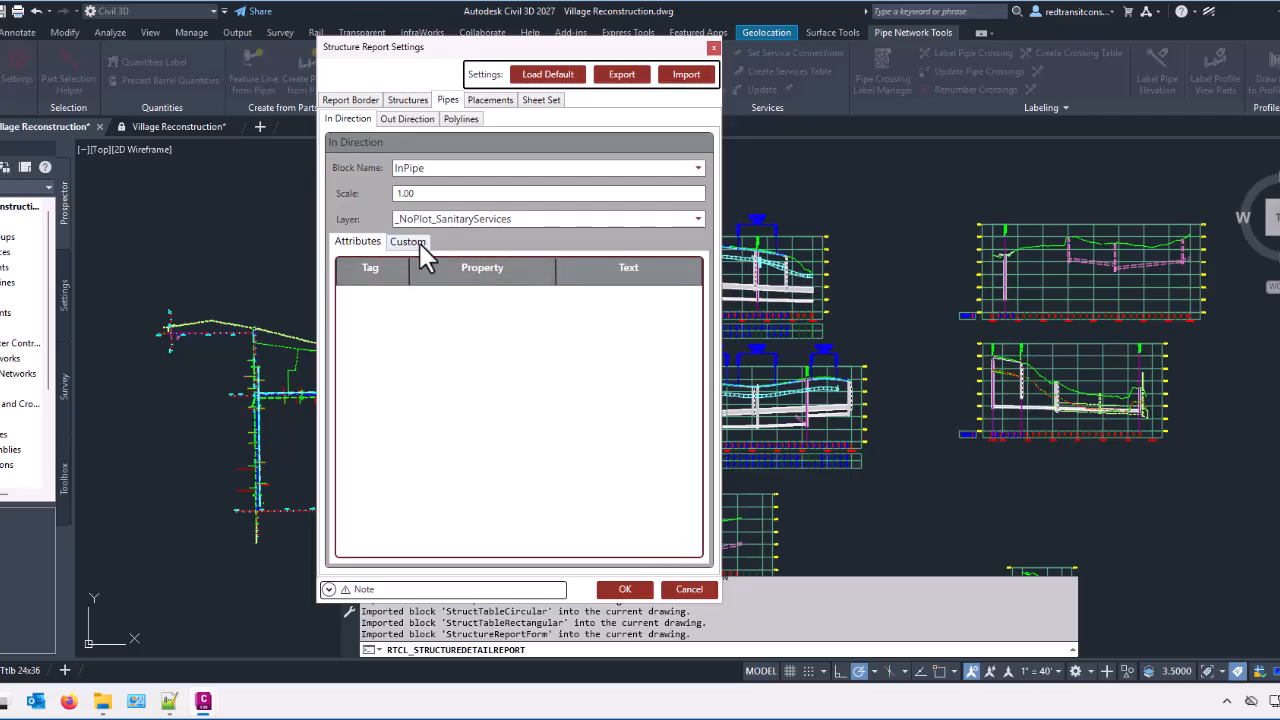
pyautogui.click(410, 120)
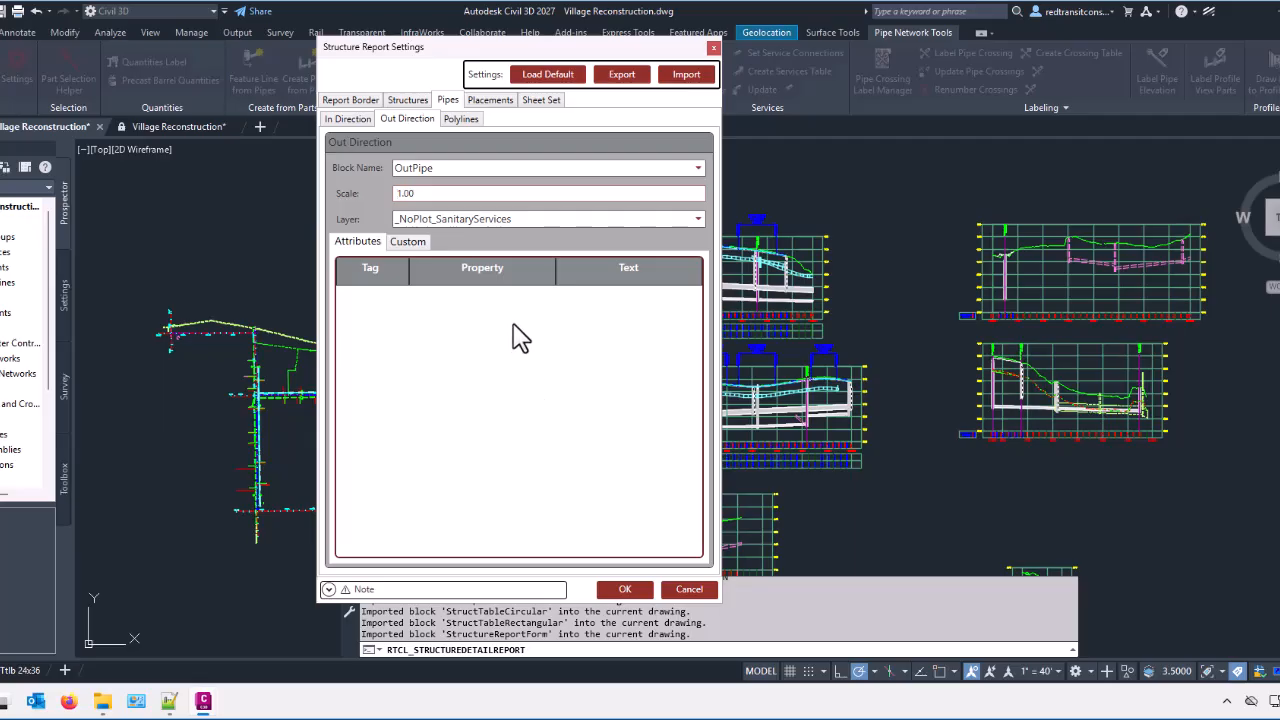
pyautogui.click(460, 120)
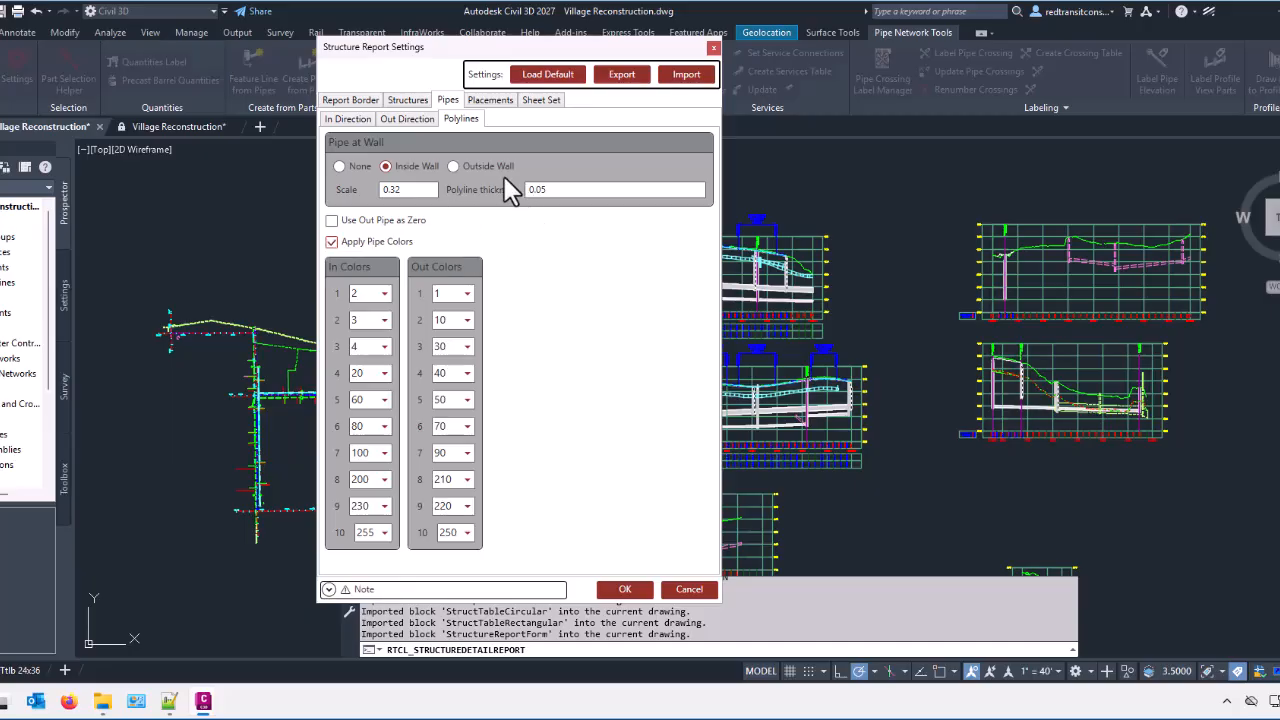
# Step: Review the structure placements within the report page and the sheet set options
pyautogui.click(490, 100)
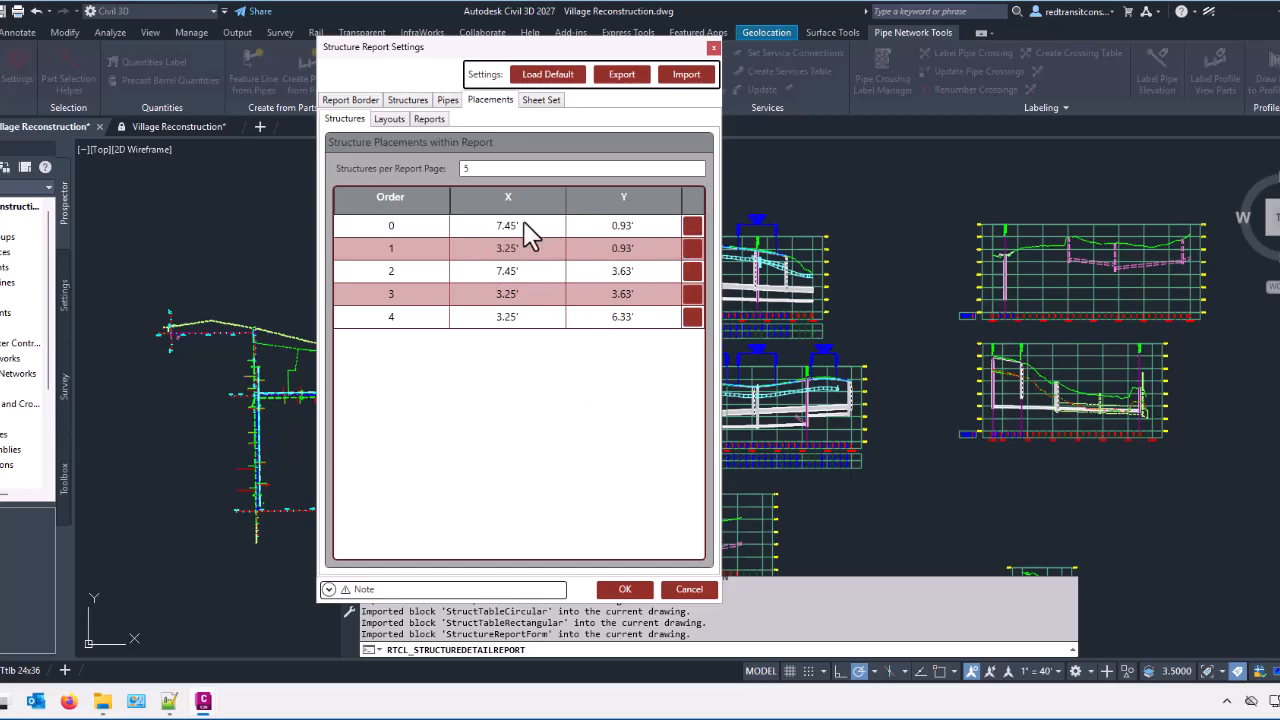
pyautogui.click(467, 168)
pyautogui.click(541, 100)
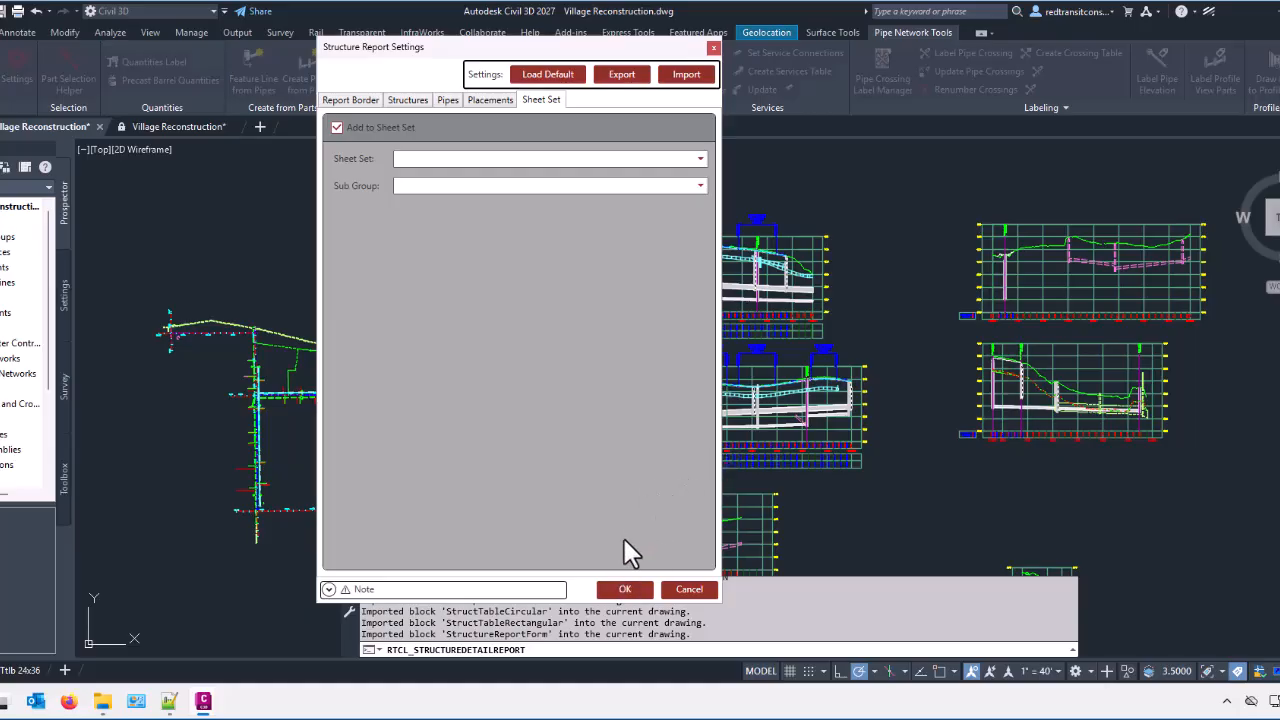
# Step: Accept the structure report settings and place the report in the empty area above the plan and profile views
pyautogui.click(625, 590)
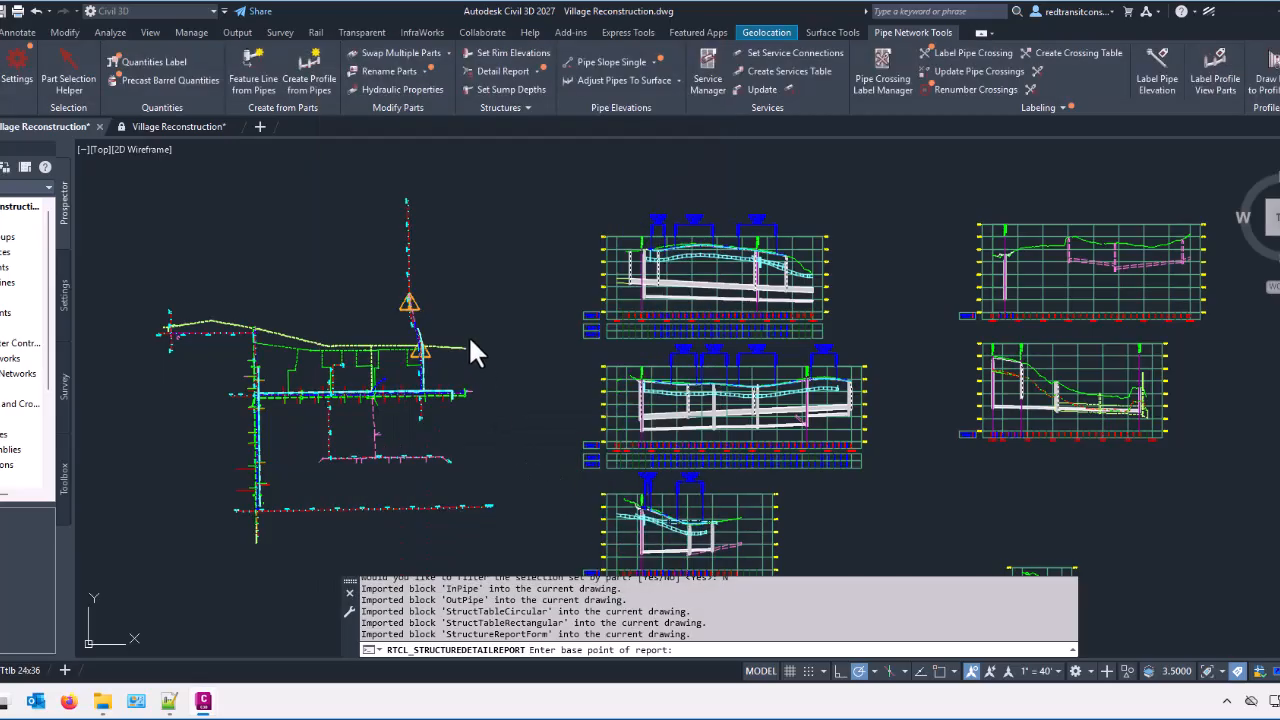
pyautogui.scroll(-5, 505, 407)
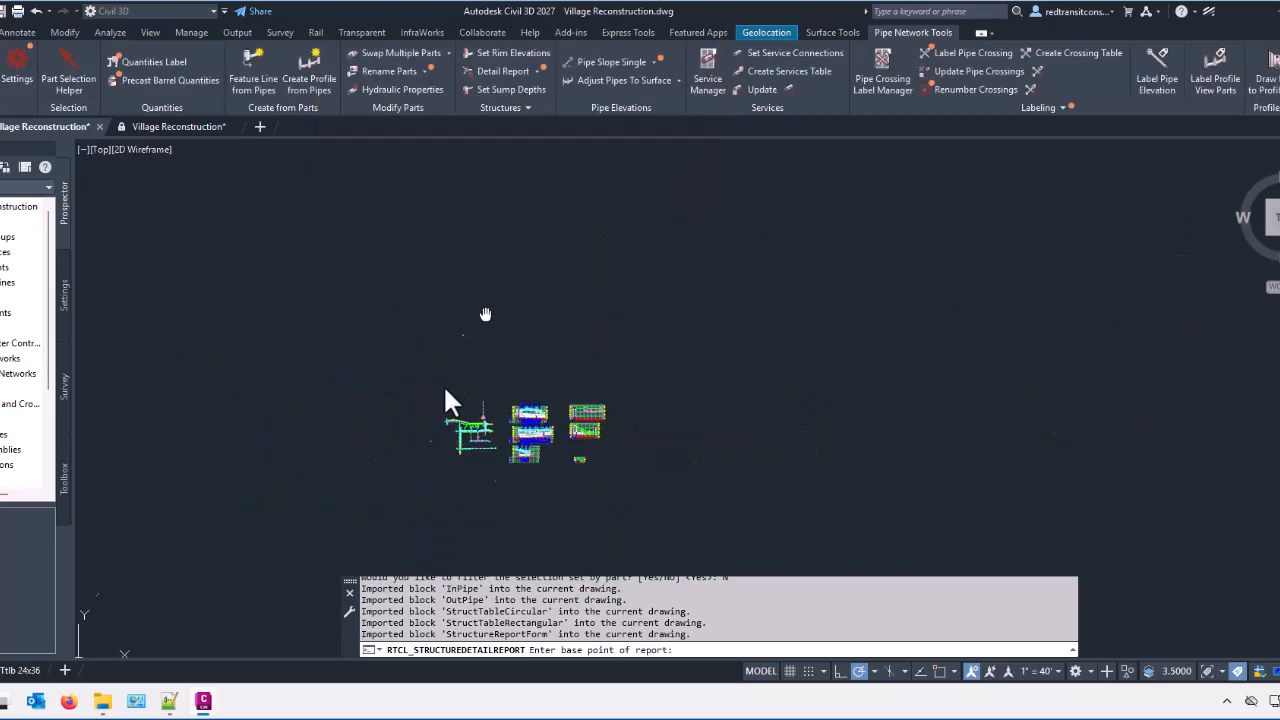
pyautogui.click(412, 322)
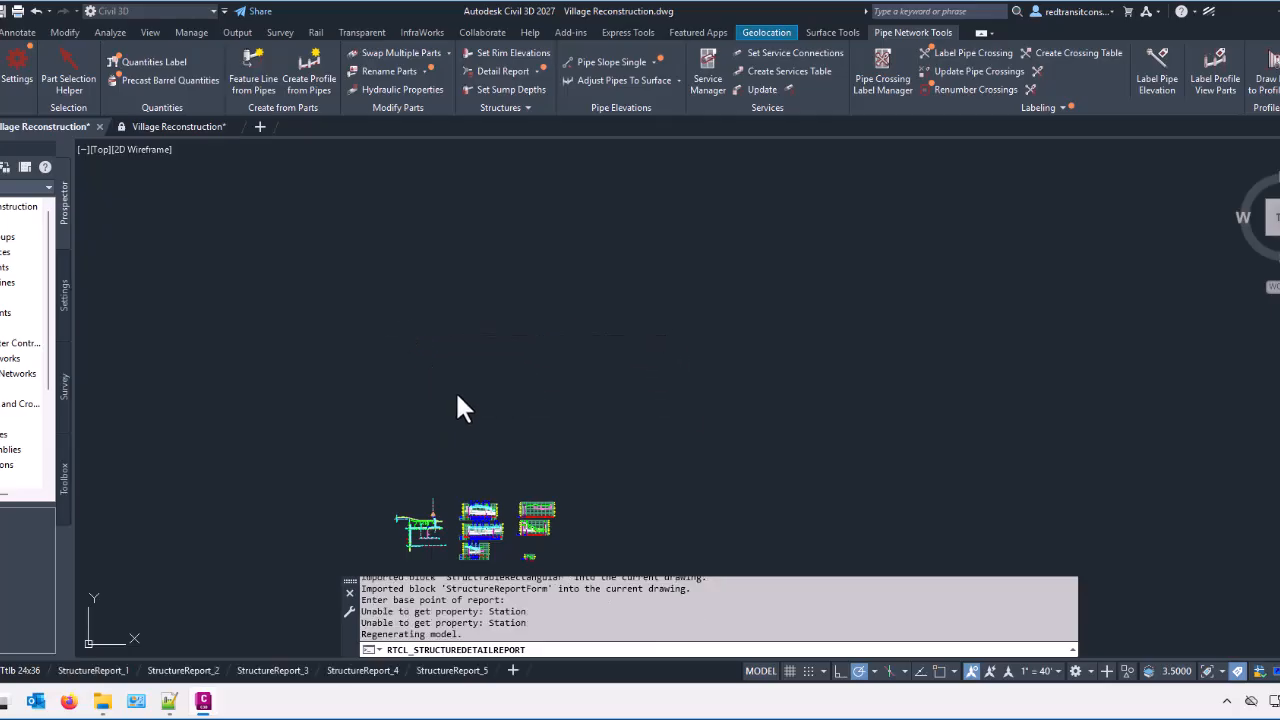
# Step: Regenerate the drawing with REA to smooth the circles and pipe arcs on the first report sheet
pyautogui.scroll(5, 403, 330)
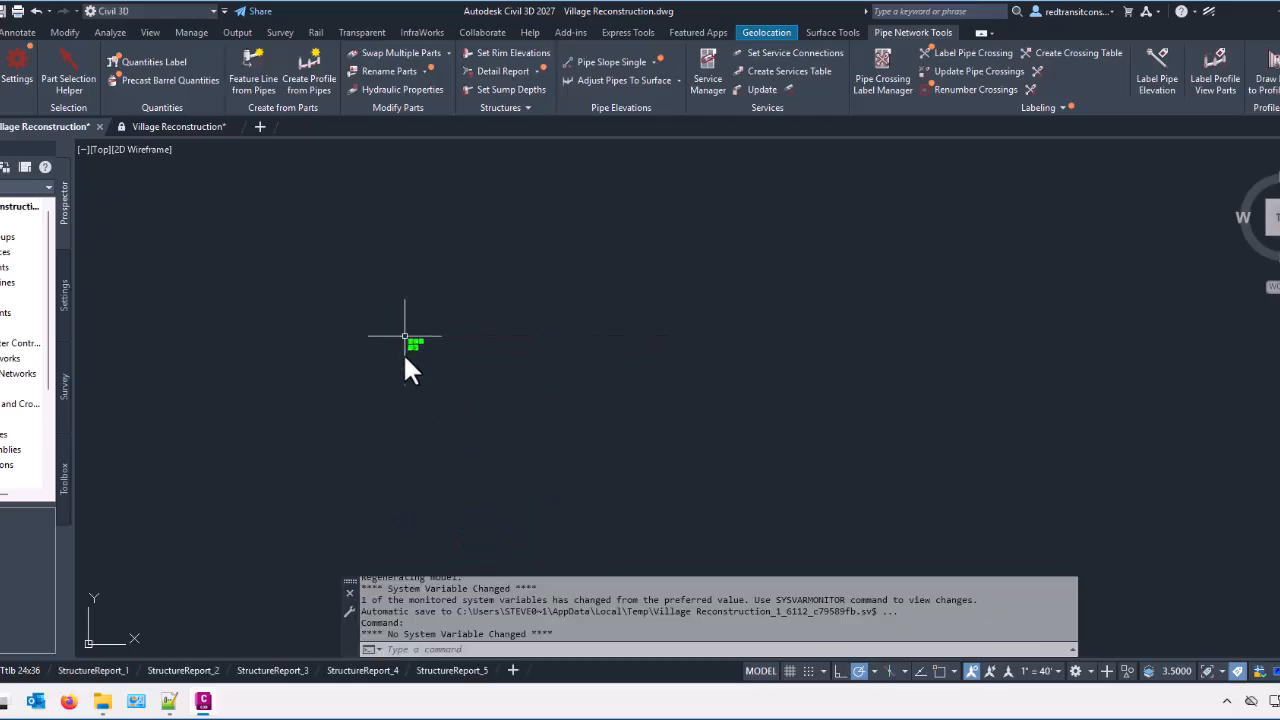
pyautogui.scroll(7, 446, 252)
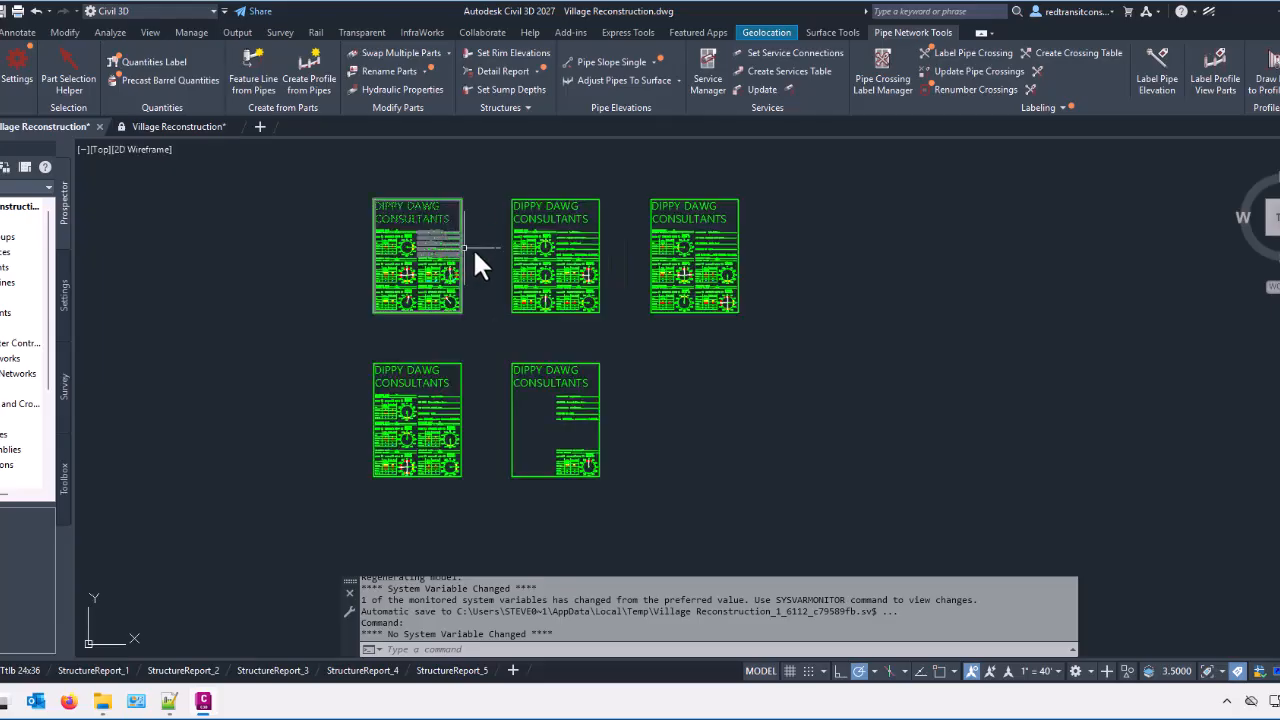
pyautogui.scroll(8, 273, 365)
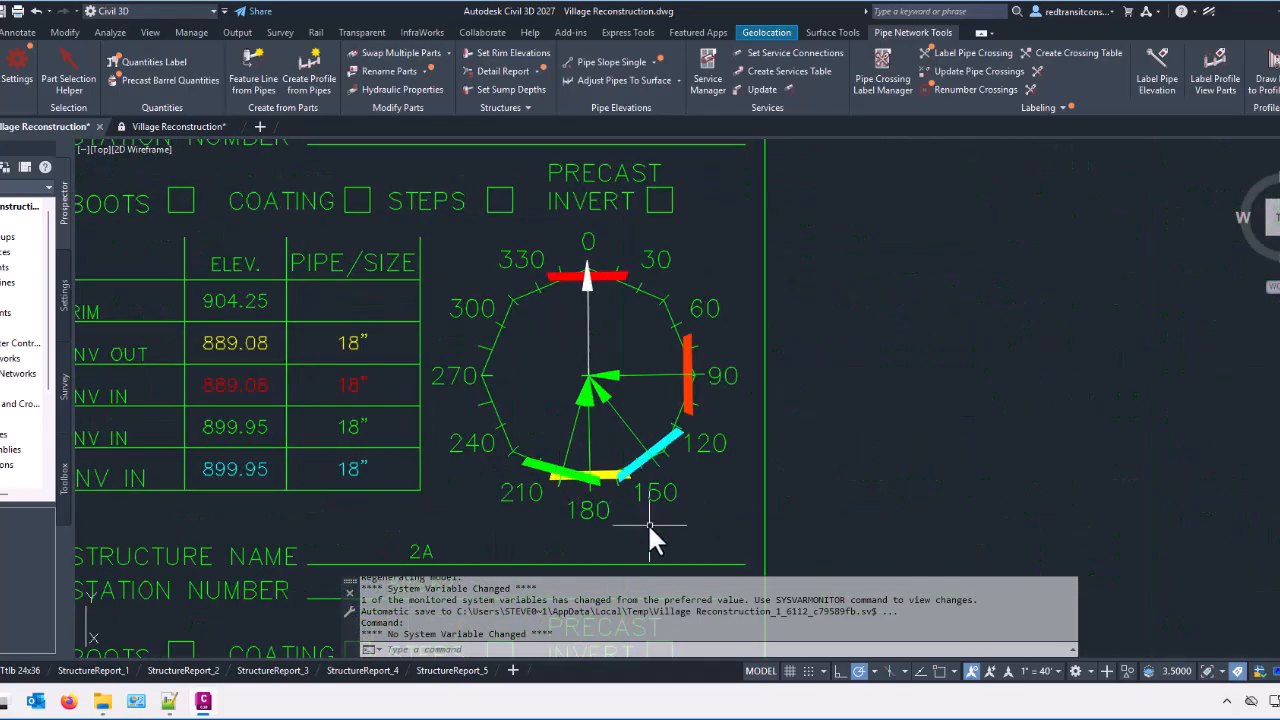
pyautogui.write('rea')
pyautogui.press('Return')
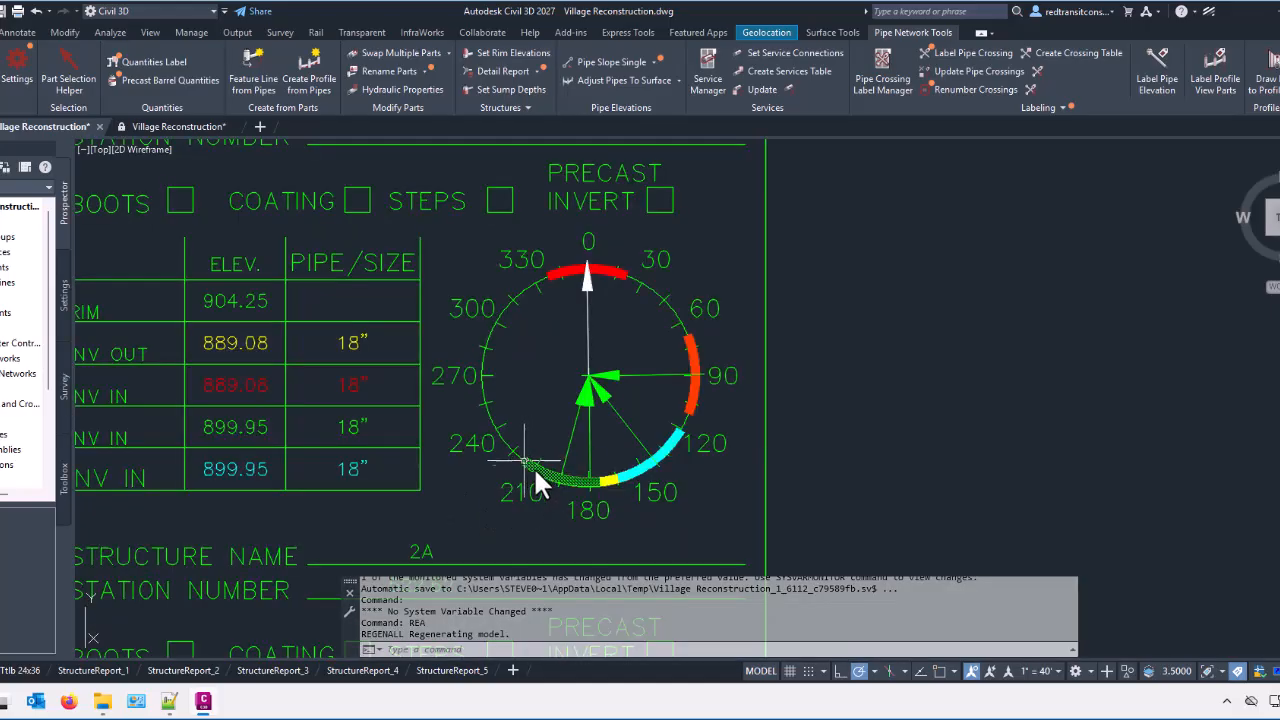
# Step: Examine the colored pipe openings, direction arrows and invert tables of the structures across the report sheets in the upper row
pyautogui.click(552, 280)
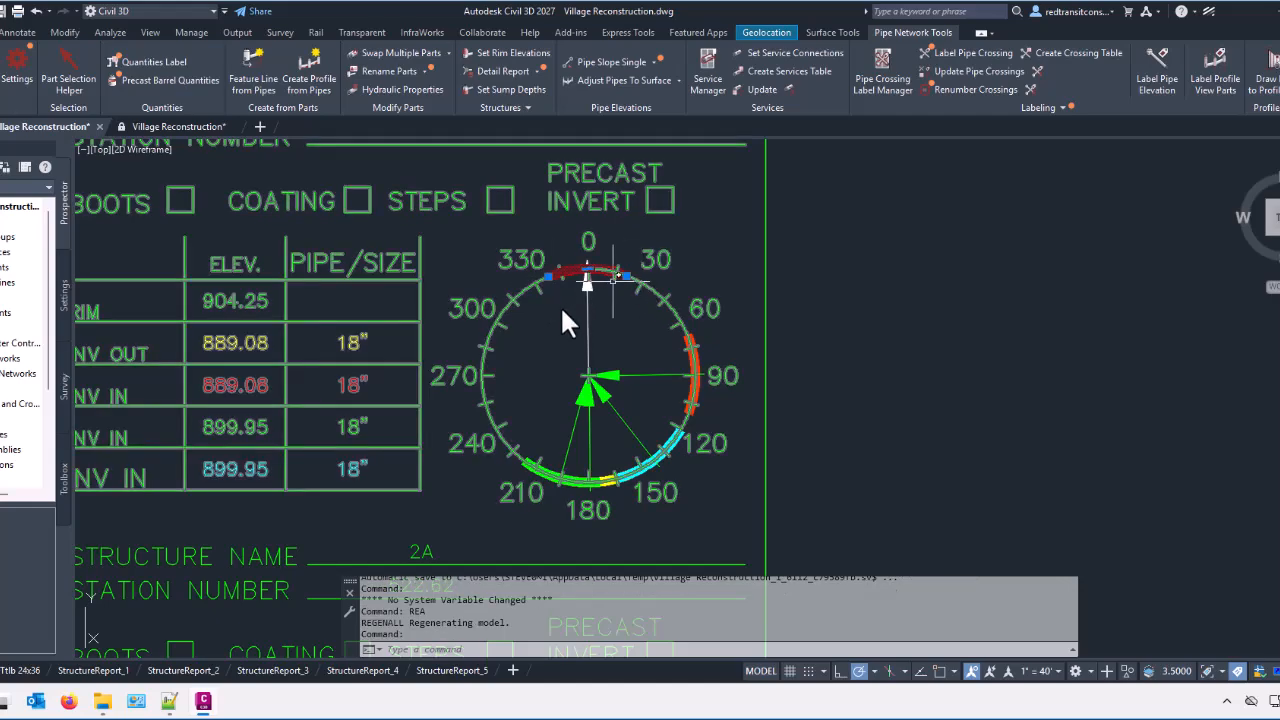
pyautogui.scroll(-4, 582, 333)
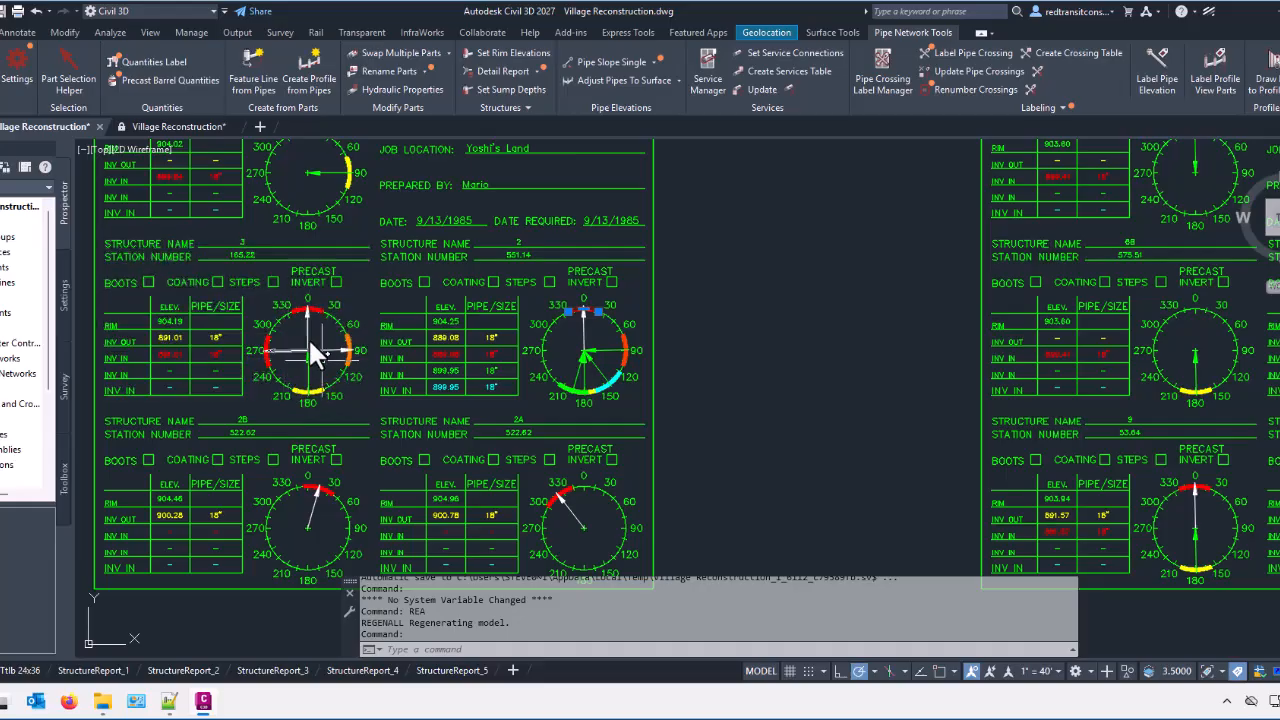
pyautogui.moveTo(362, 337)
pyautogui.mouseDown(button='middle')
pyautogui.moveTo(323, 429)
pyautogui.moveTo(331, 400)
pyautogui.mouseUp(button='middle')
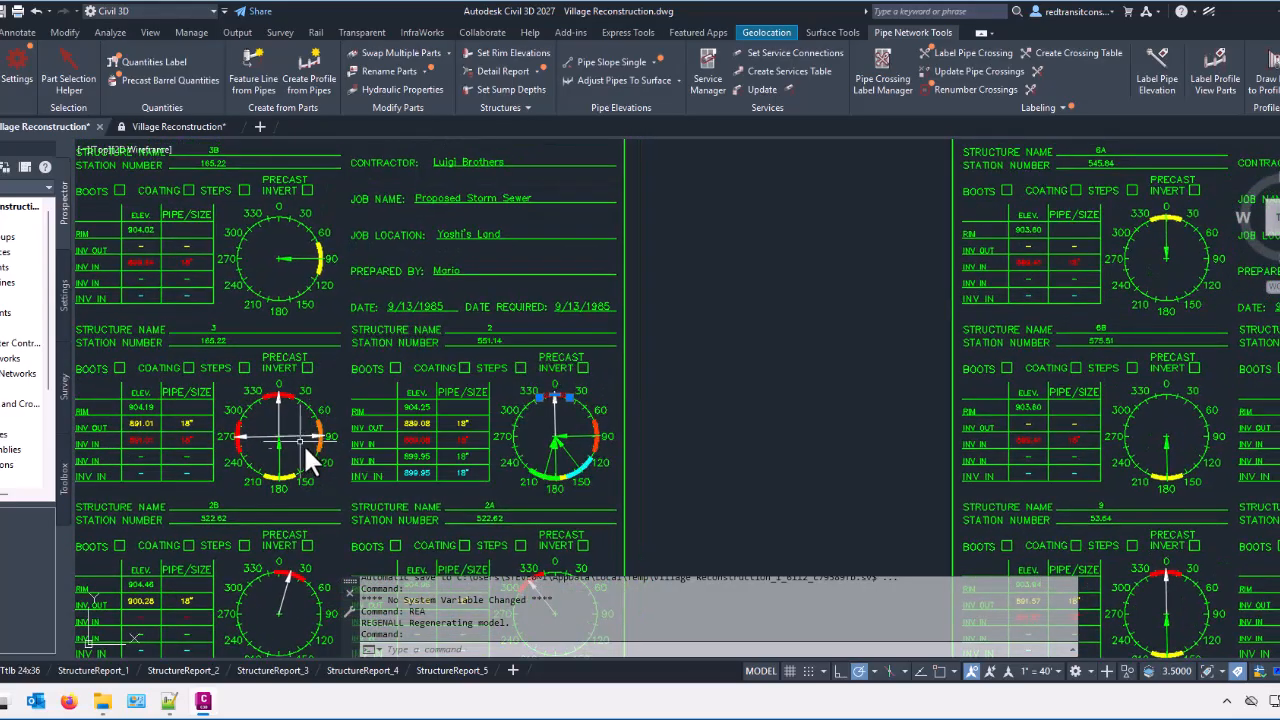
pyautogui.moveTo(305, 432); pyautogui.dragTo(232, 385, button='middle')
pyautogui.moveTo(401, 381); pyautogui.dragTo(227, 412, button='middle')
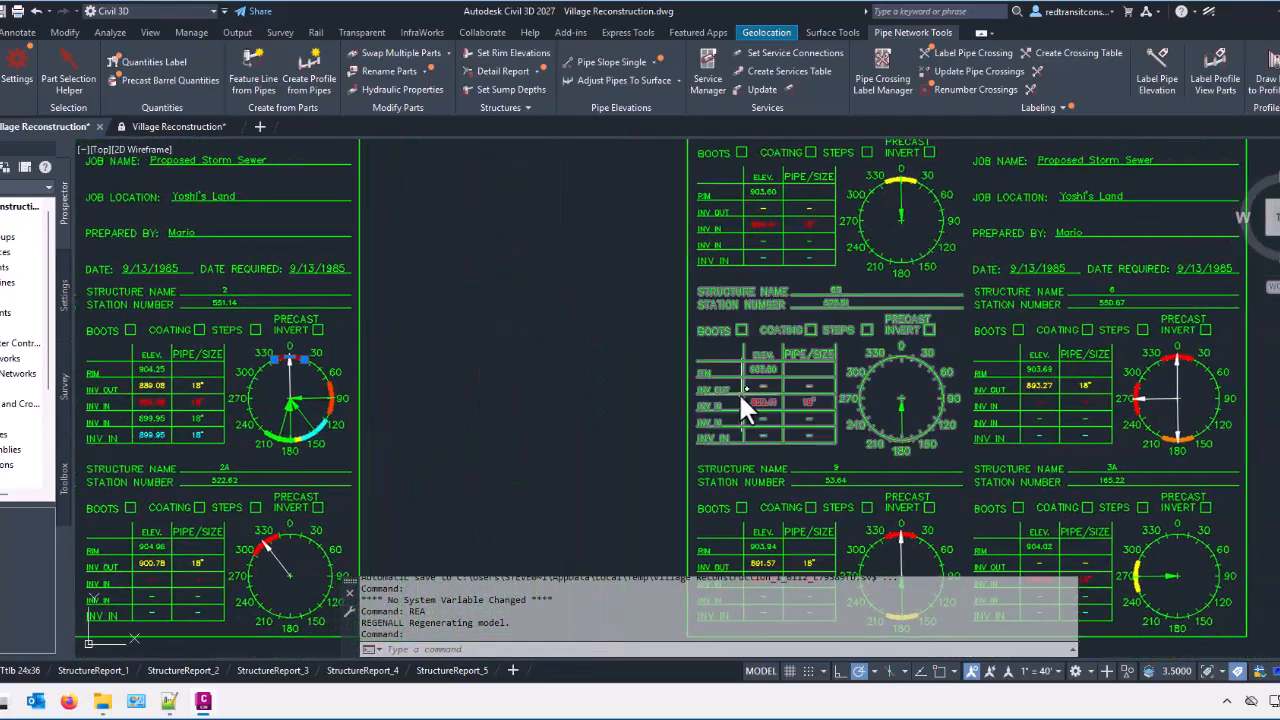
pyautogui.scroll(-5, 736, 394)
pyautogui.moveTo(924, 348); pyautogui.dragTo(579, 352, button='middle')
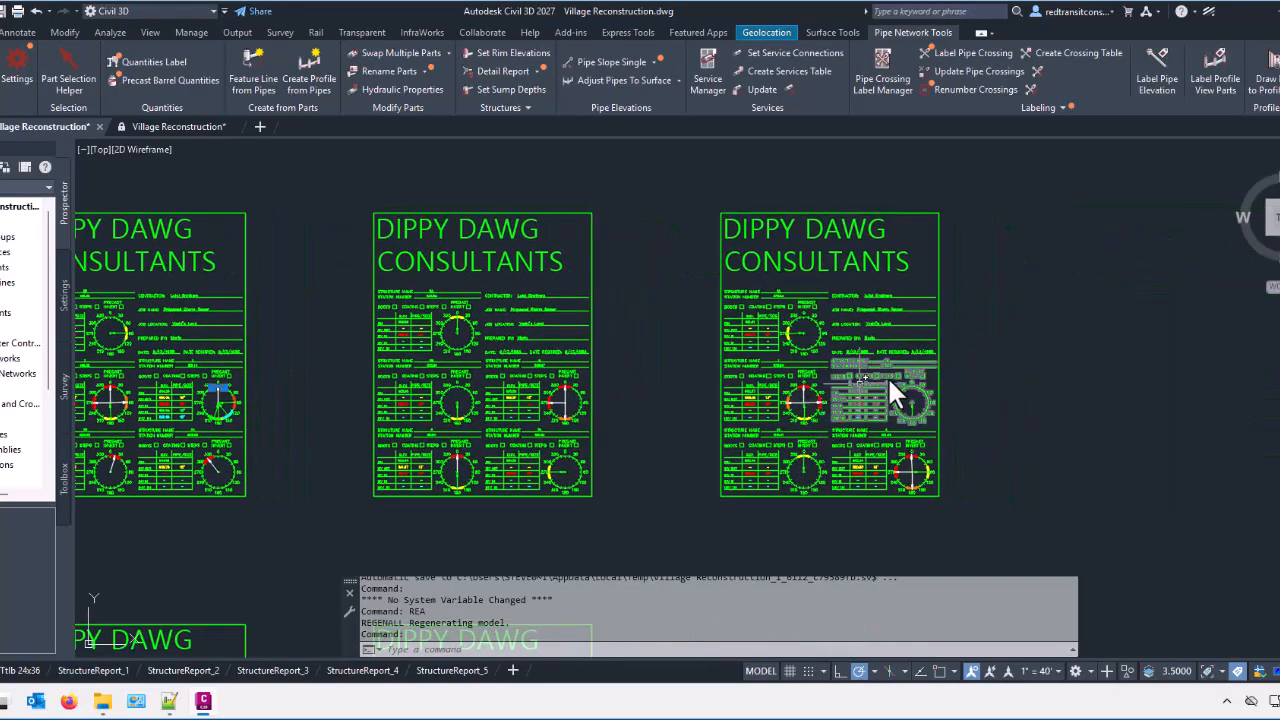
pyautogui.scroll(4, 884, 375)
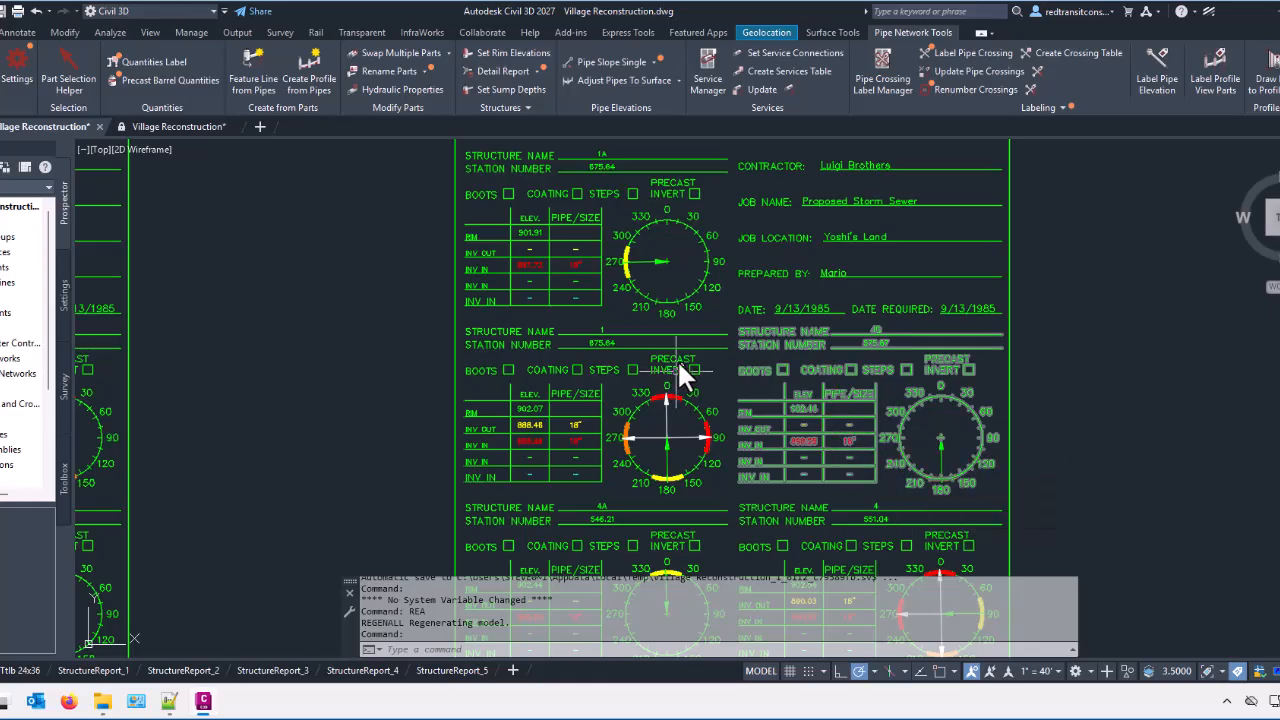
pyautogui.scroll(-5, 675, 360)
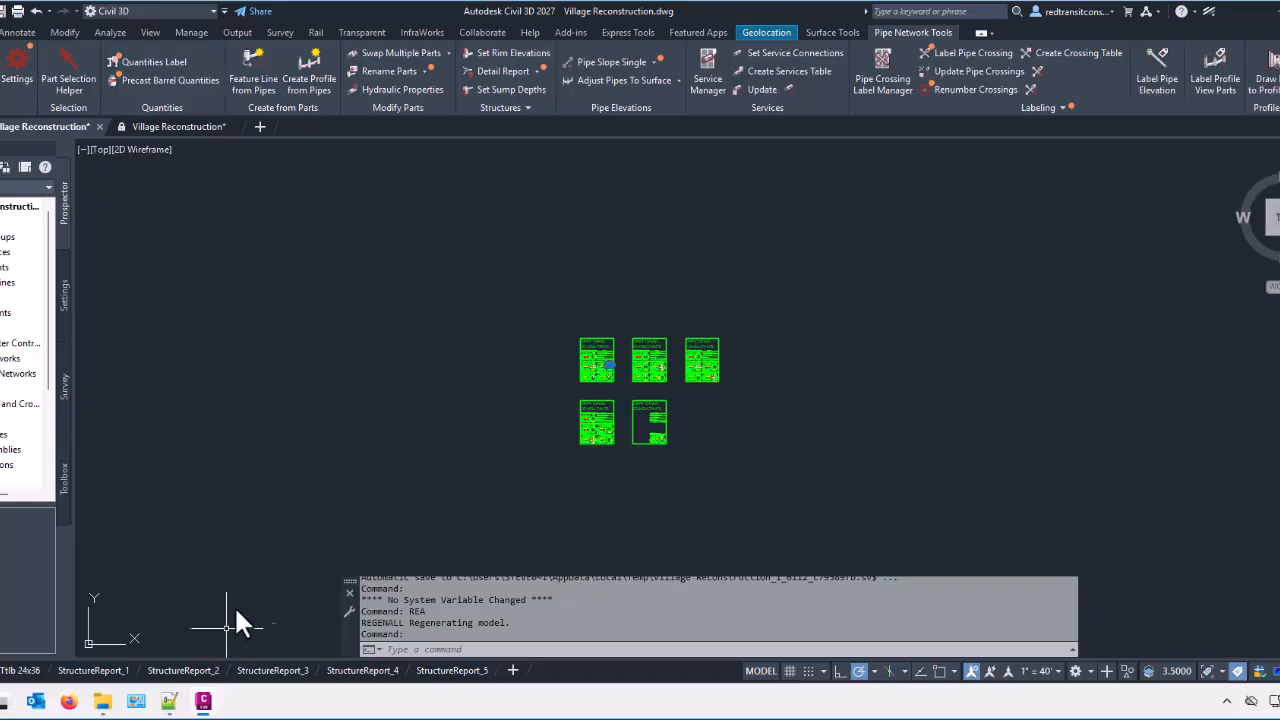
# Step: Inspect the five report sheets and the first sheet's DIPPY DAWG CONSULTANTS border block, leaving nothing selected
pyautogui.moveTo(241, 605)
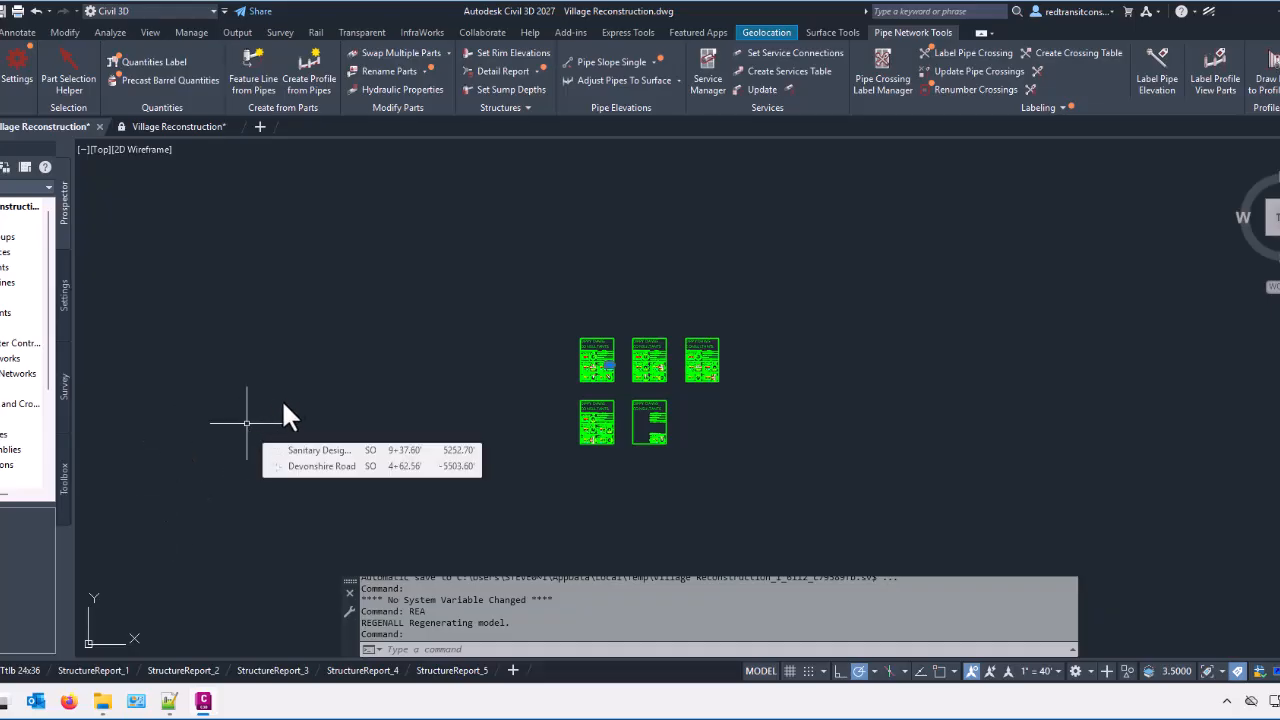
pyautogui.scroll(3, 648, 383)
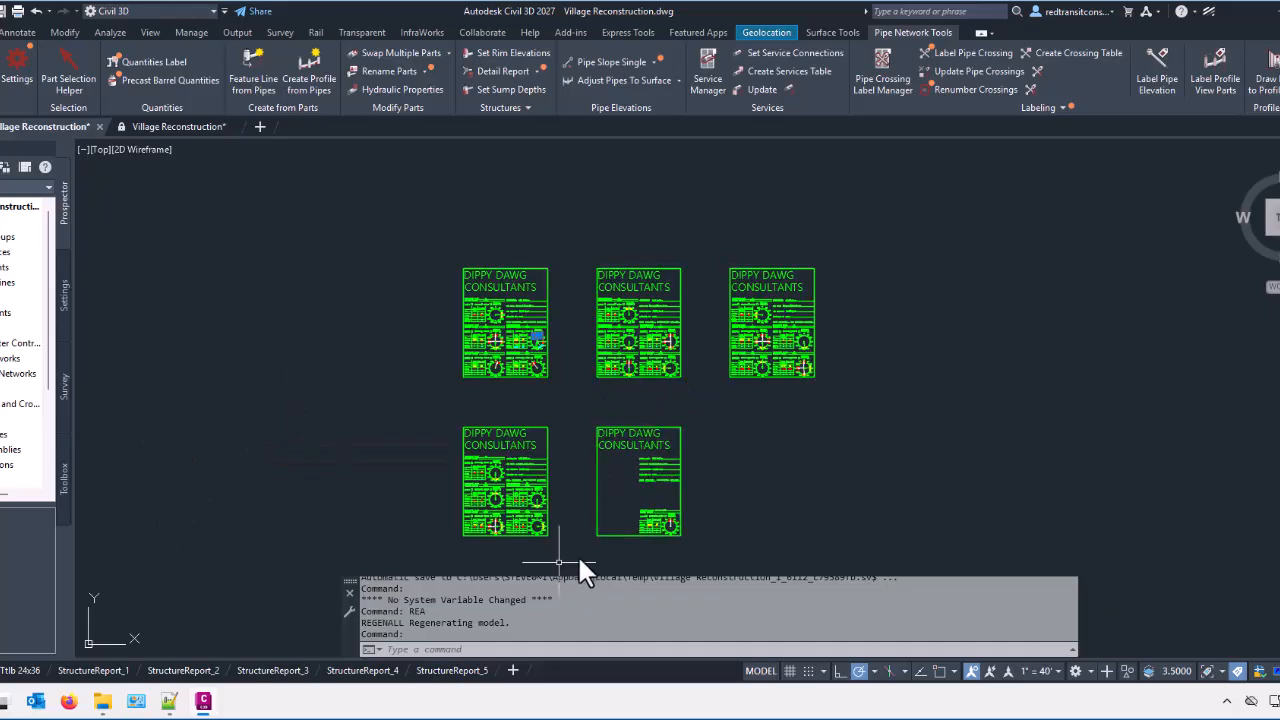
pyautogui.moveTo(526, 490); pyautogui.dragTo(437, 437, button='middle')
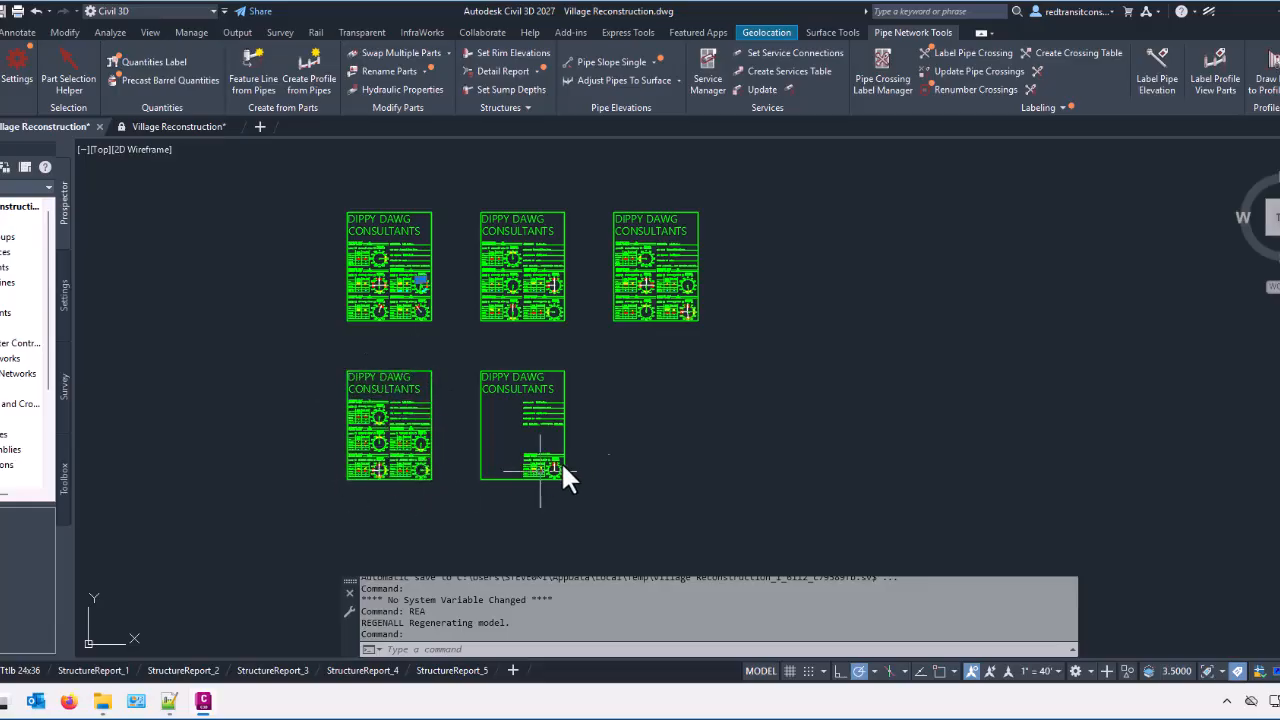
pyautogui.moveTo(447, 414); pyautogui.dragTo(457, 477, button='middle')
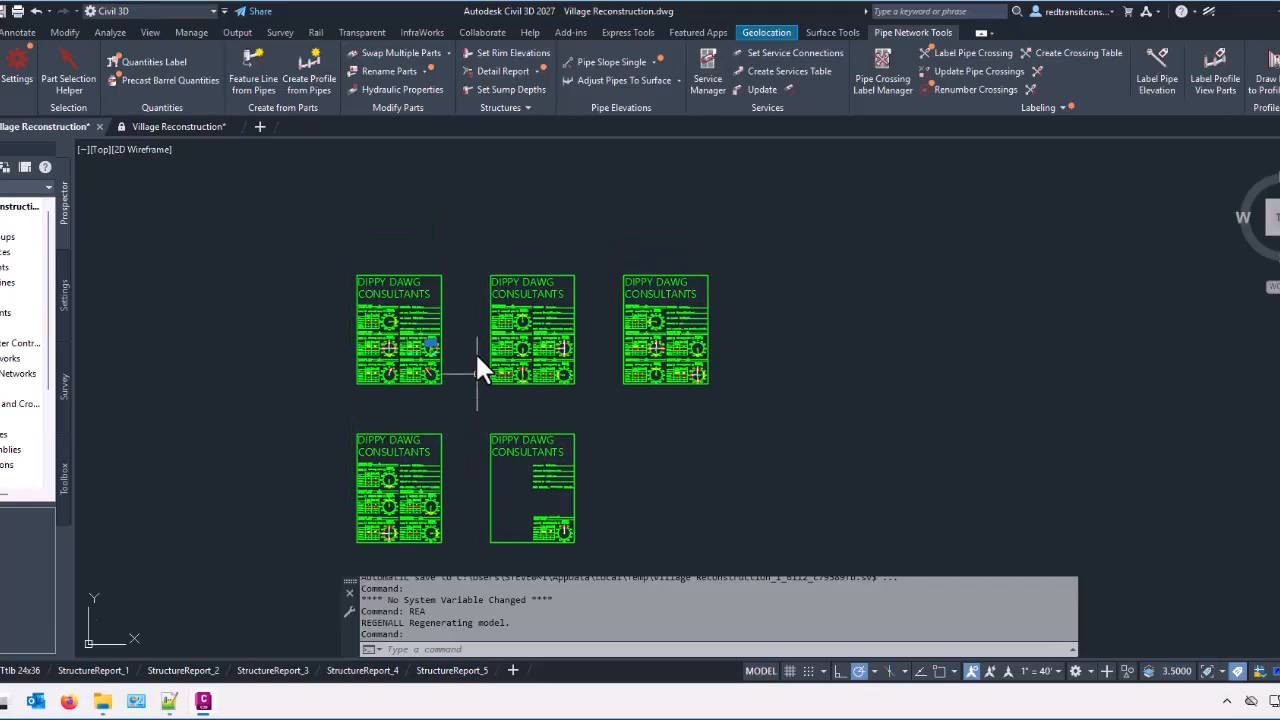
pyautogui.scroll(8, 448, 327)
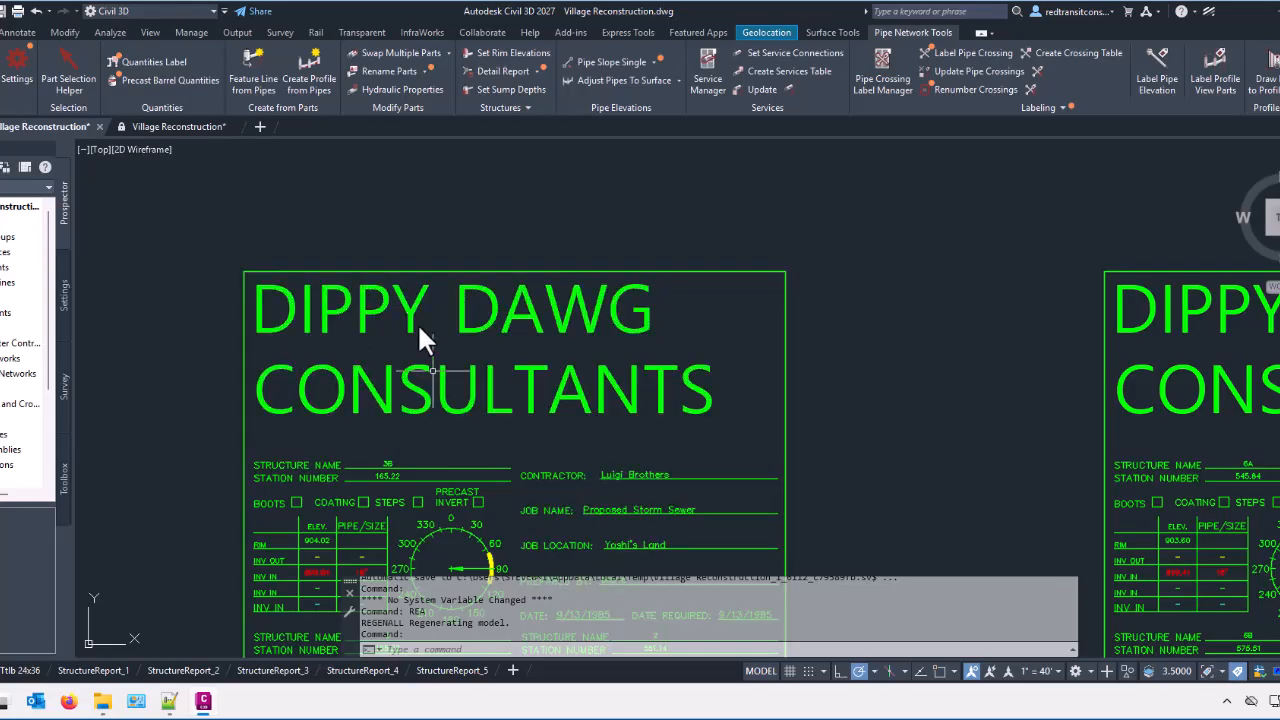
pyautogui.click(340, 303)
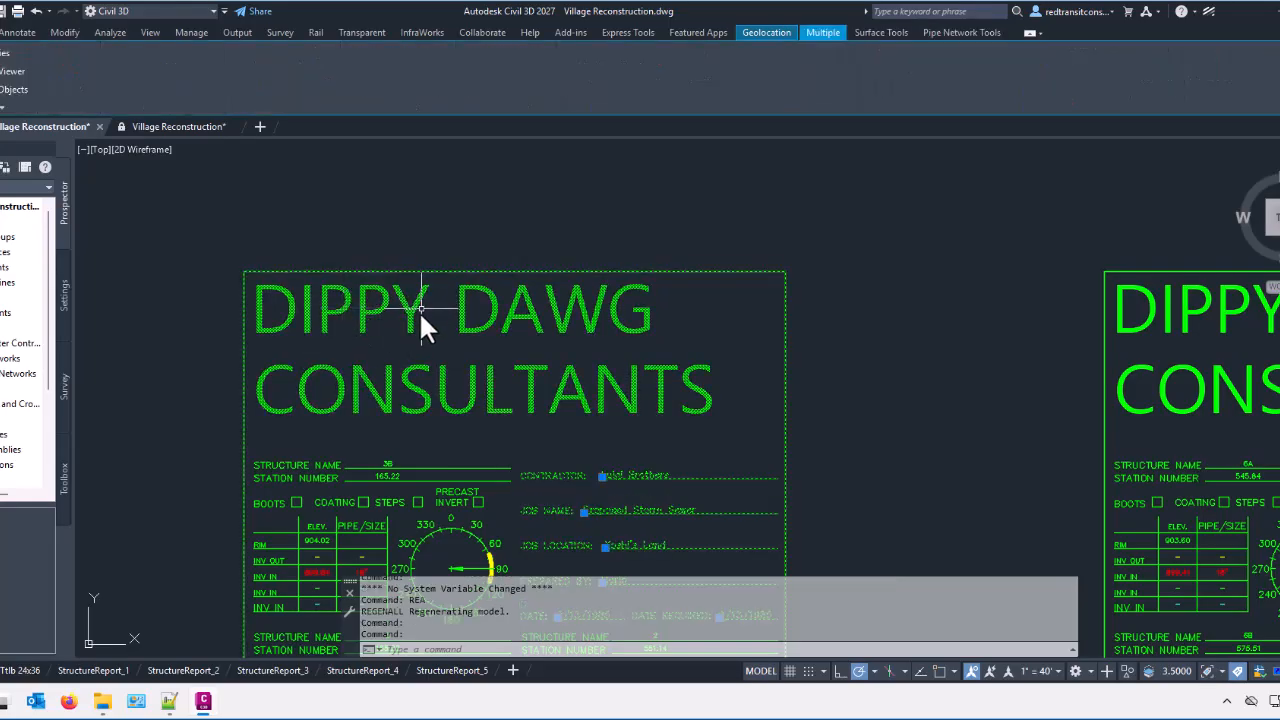
pyautogui.scroll(-2, 424, 300)
pyautogui.scroll(-2, 419, 297)
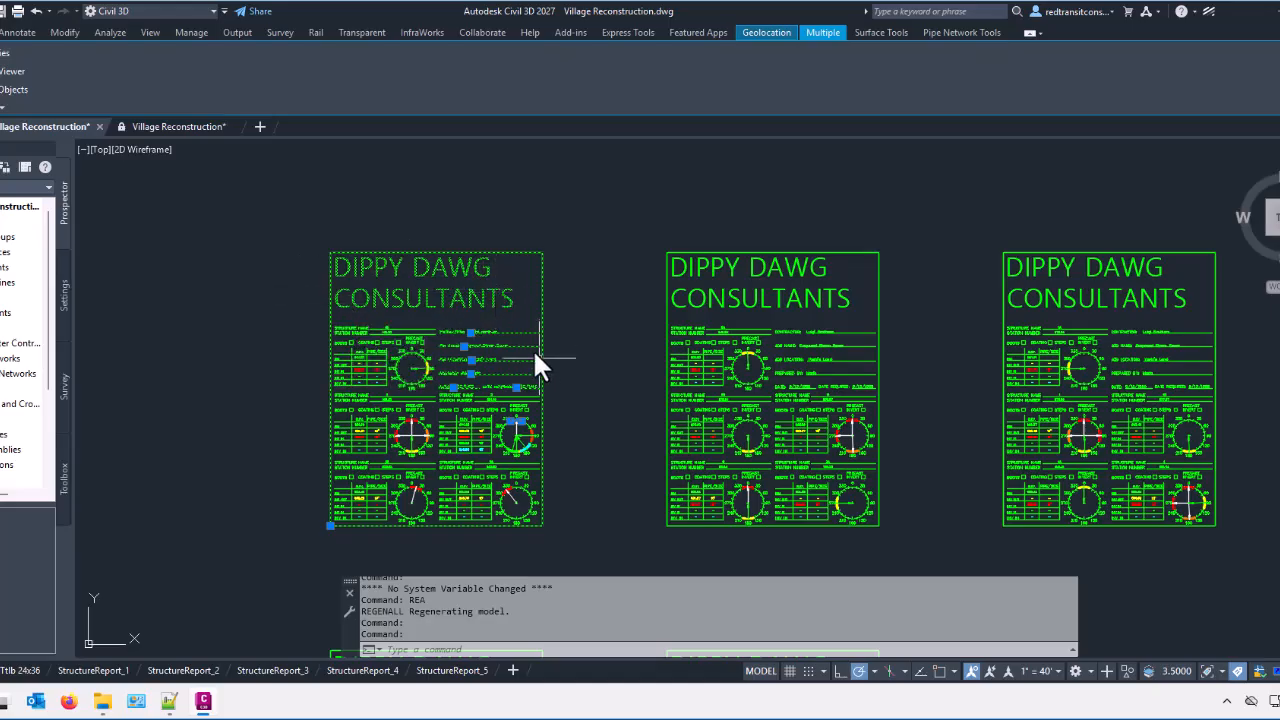
pyautogui.press('Escape')
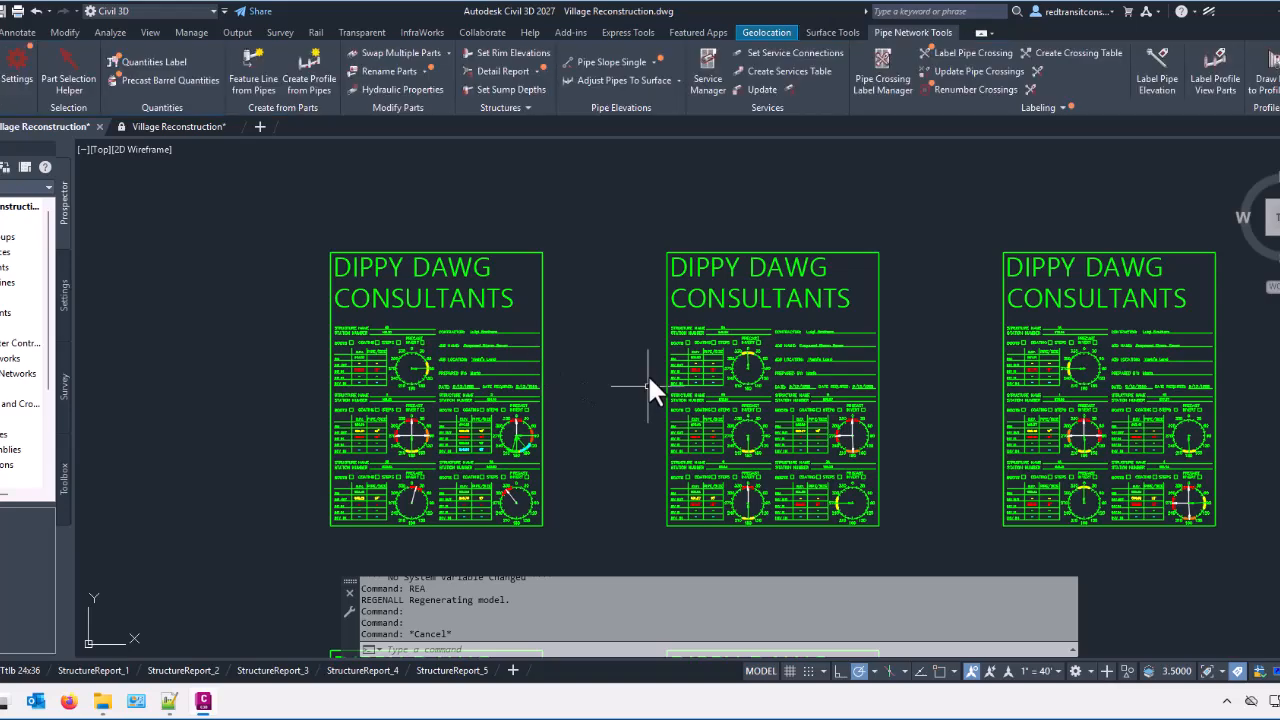
pyautogui.moveTo(649, 375); pyautogui.dragTo(517, 423, button='middle')
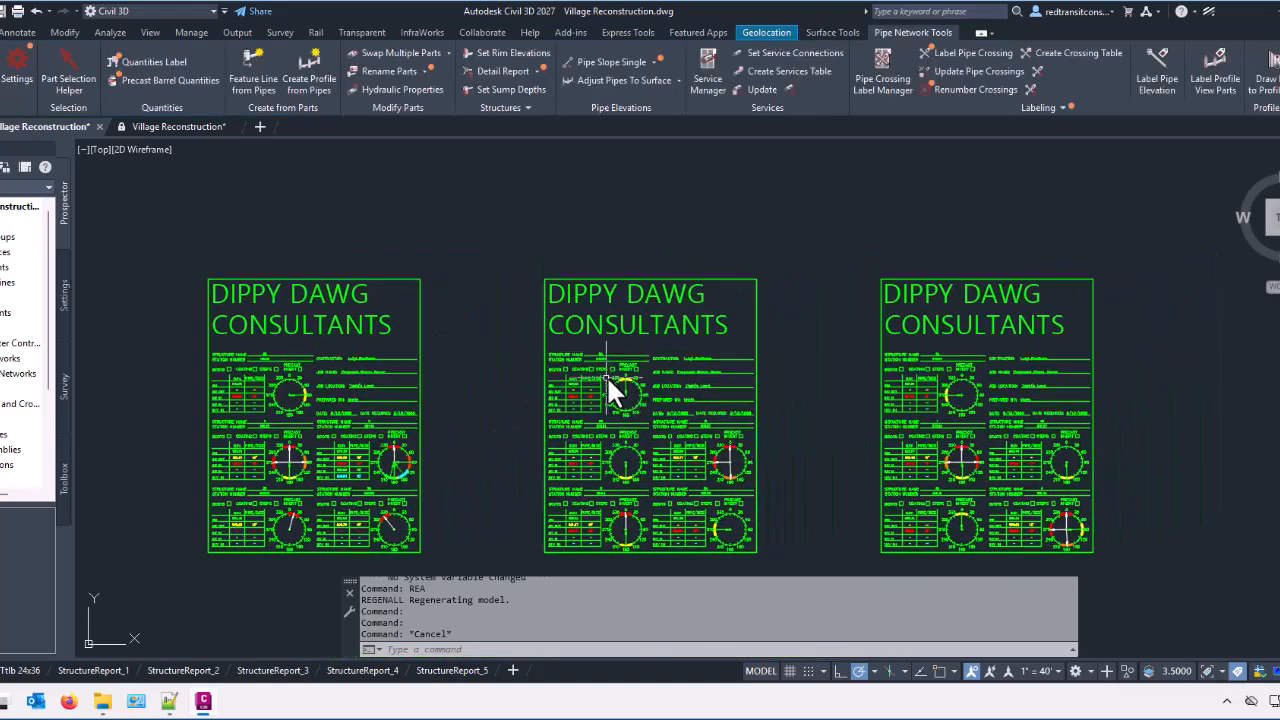
pyautogui.scroll(-2, 421, 381)
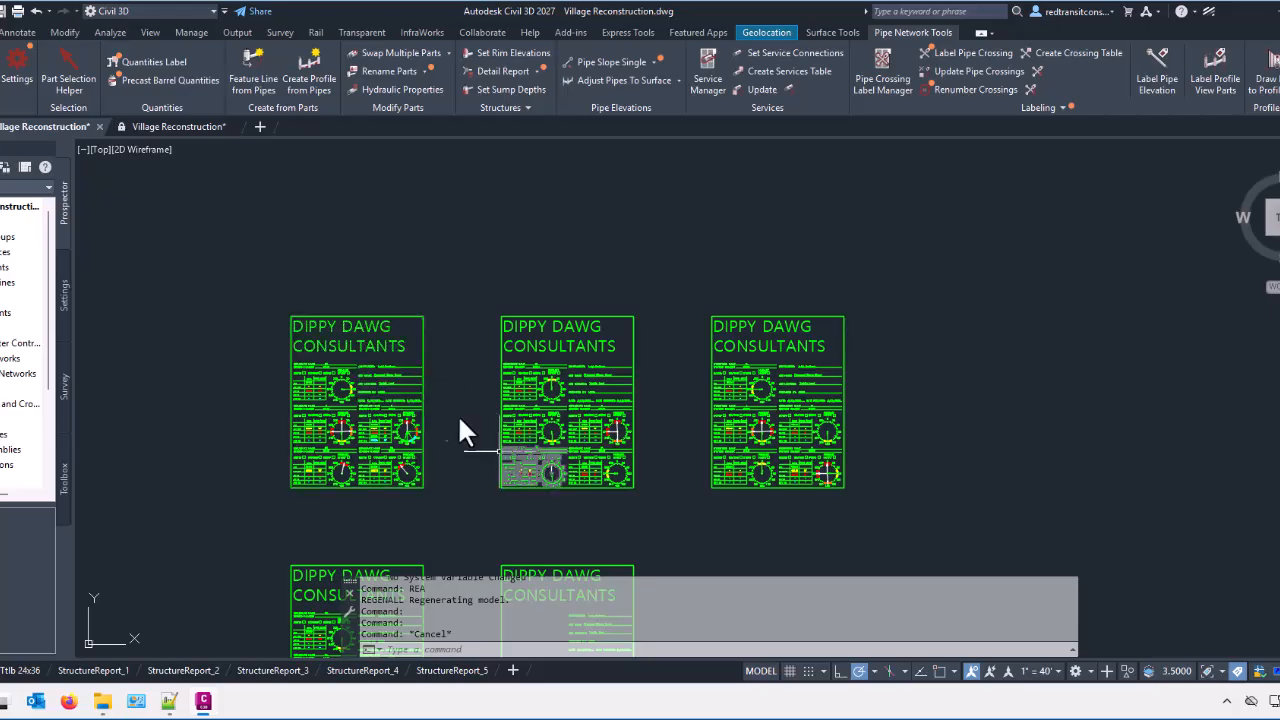
pyautogui.scroll(-2, 447, 402)
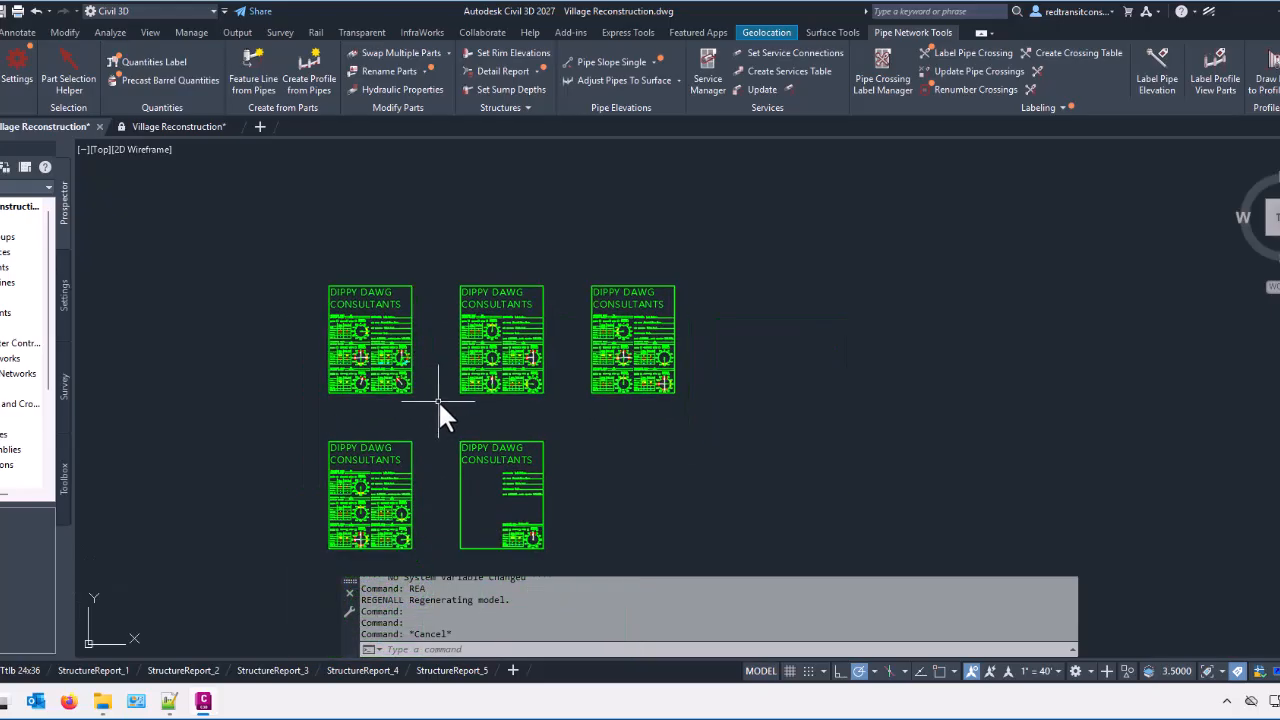
pyautogui.moveTo(631, 411); pyautogui.dragTo(566, 384, button='middle')
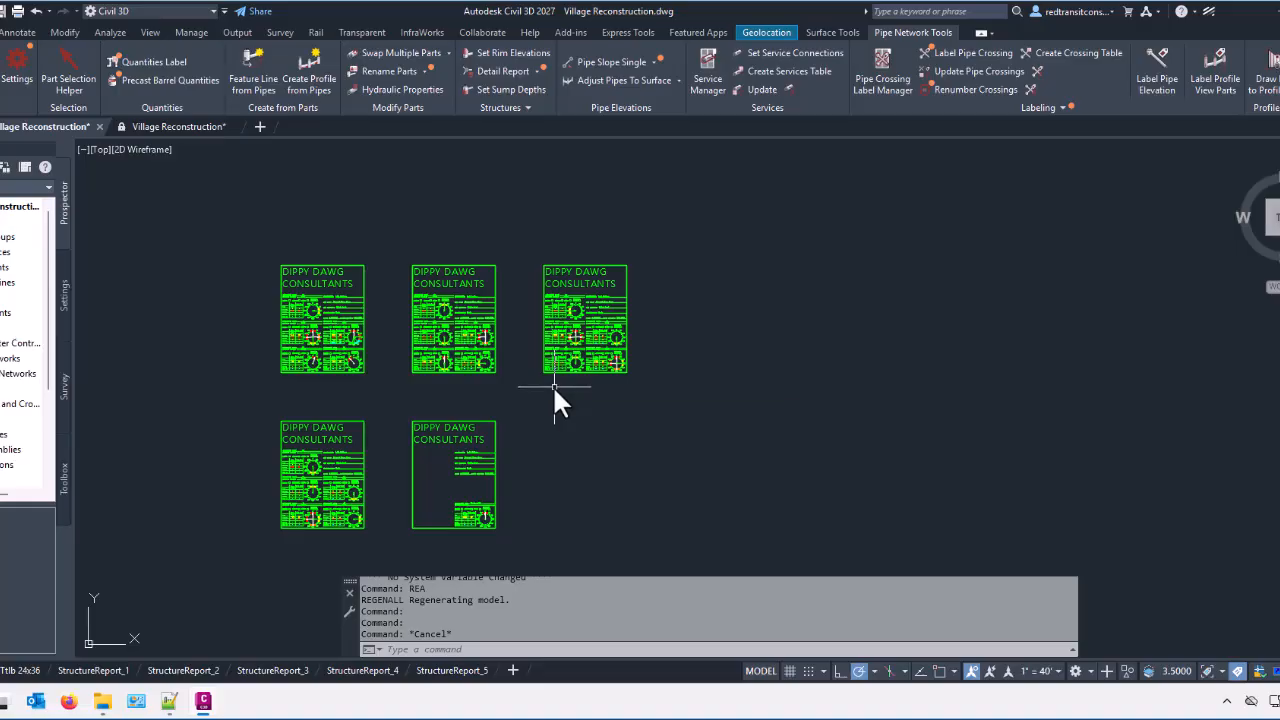
pyautogui.moveTo(554, 389)
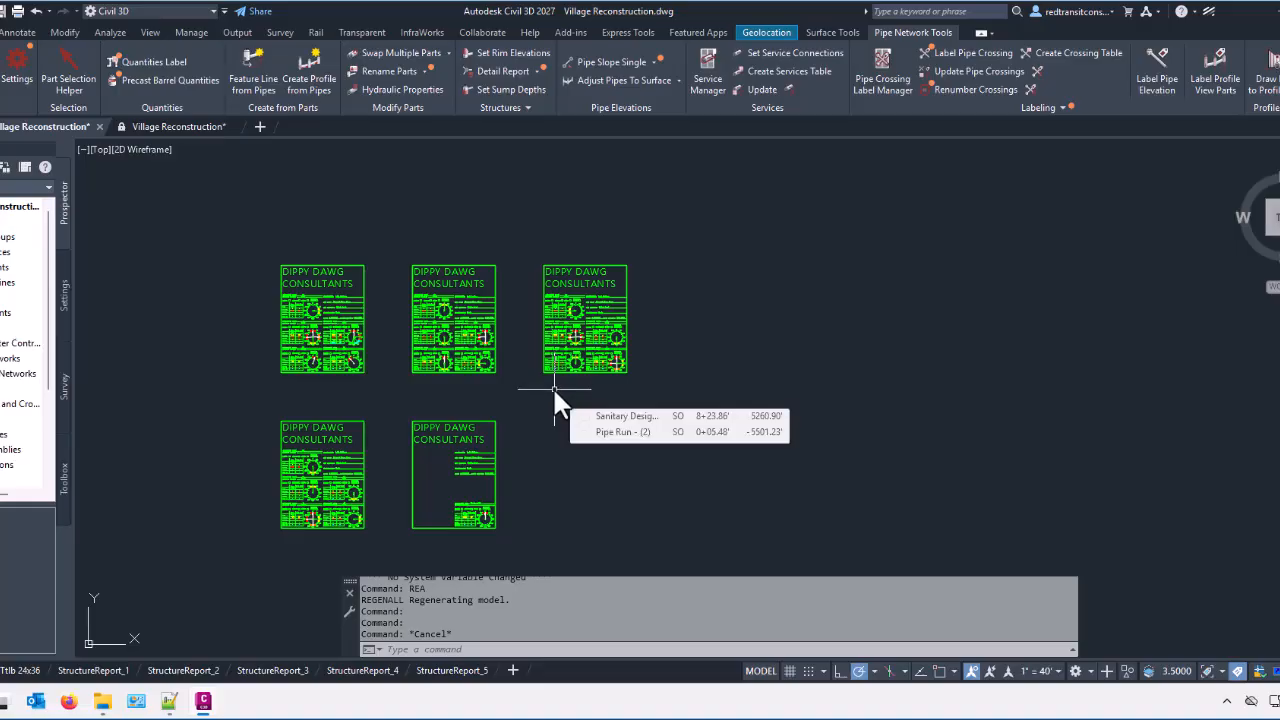